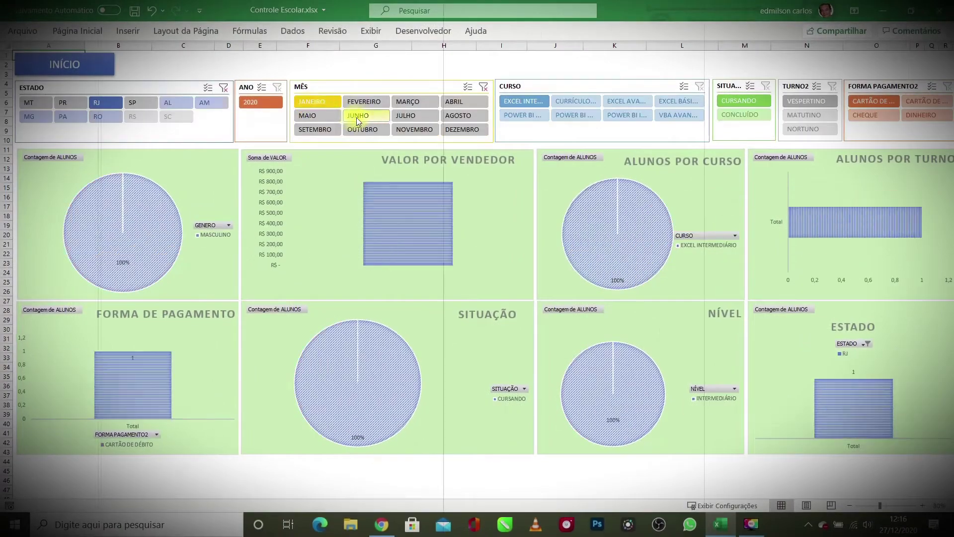
{"action": "left_click", "coordinate": [575, 115], "text": "ctrl"}
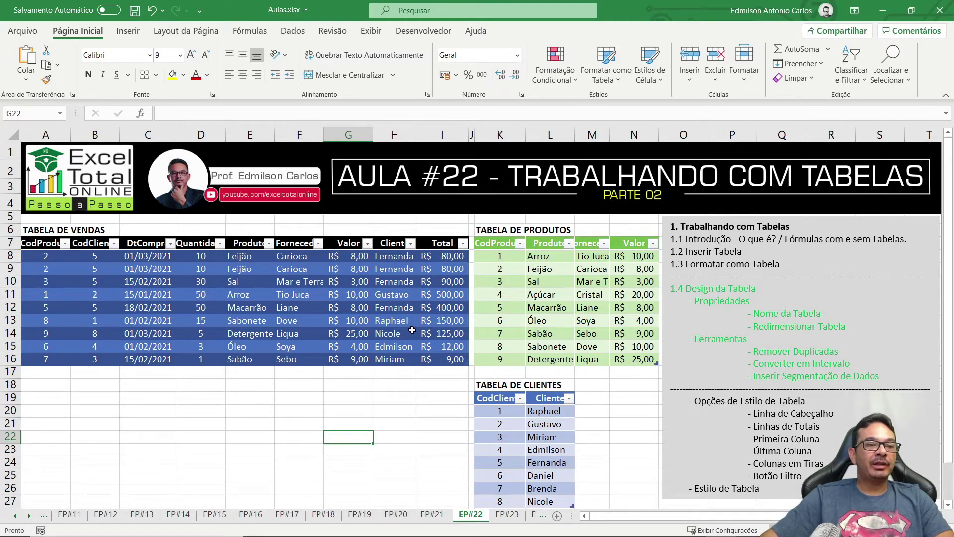
{"action": "left_click", "coordinate": [398, 373]}
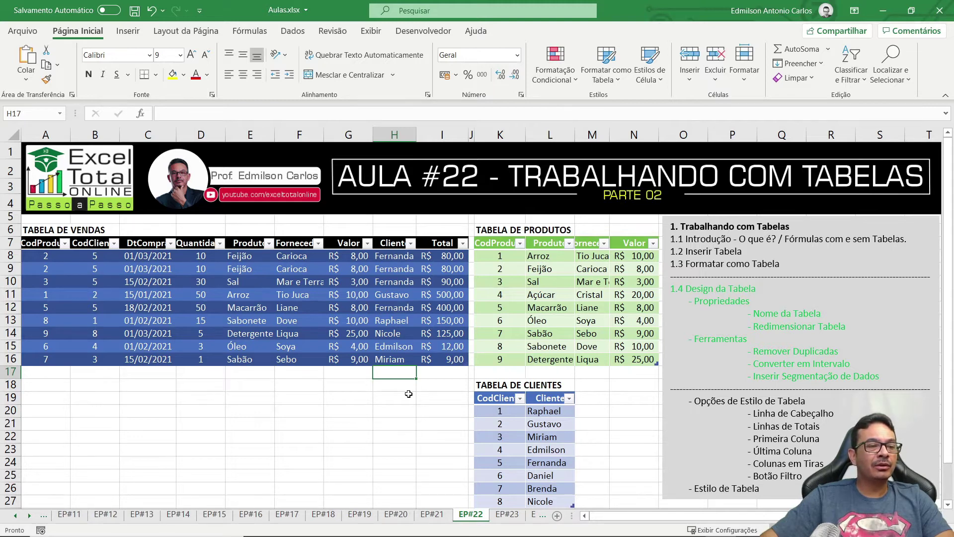
{"action": "left_click", "coordinate": [381, 388]}
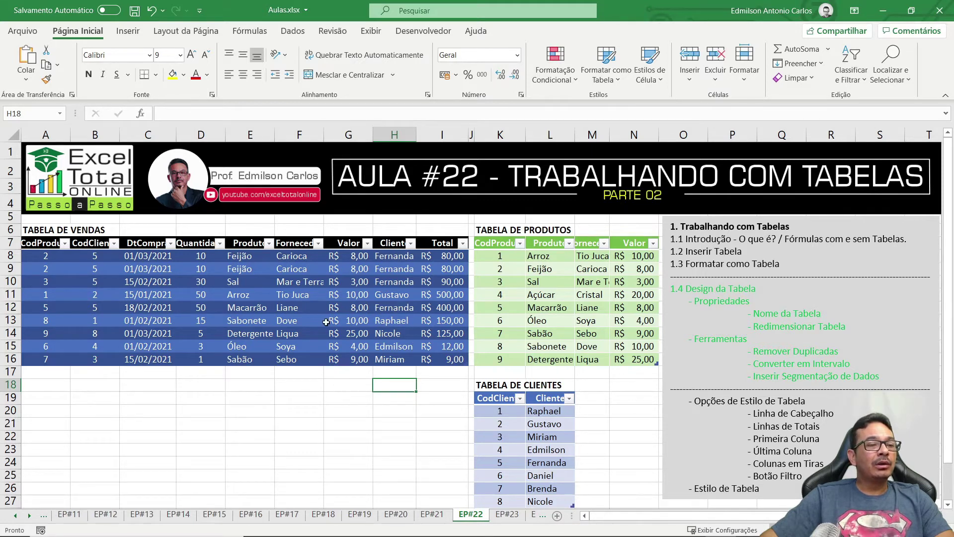
{"action": "left_click", "coordinate": [316, 297]}
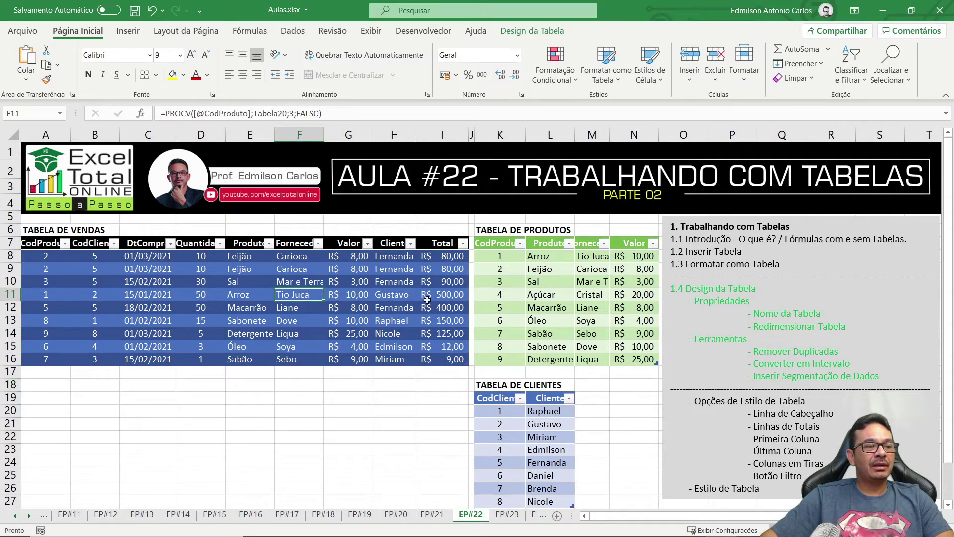
{"action": "left_click", "coordinate": [523, 293]}
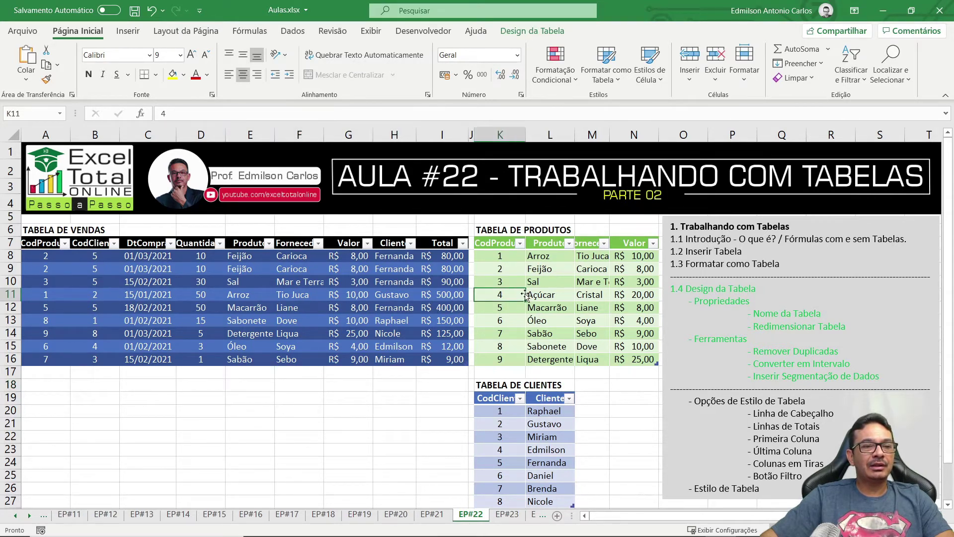
{"action": "left_click", "coordinate": [524, 431]}
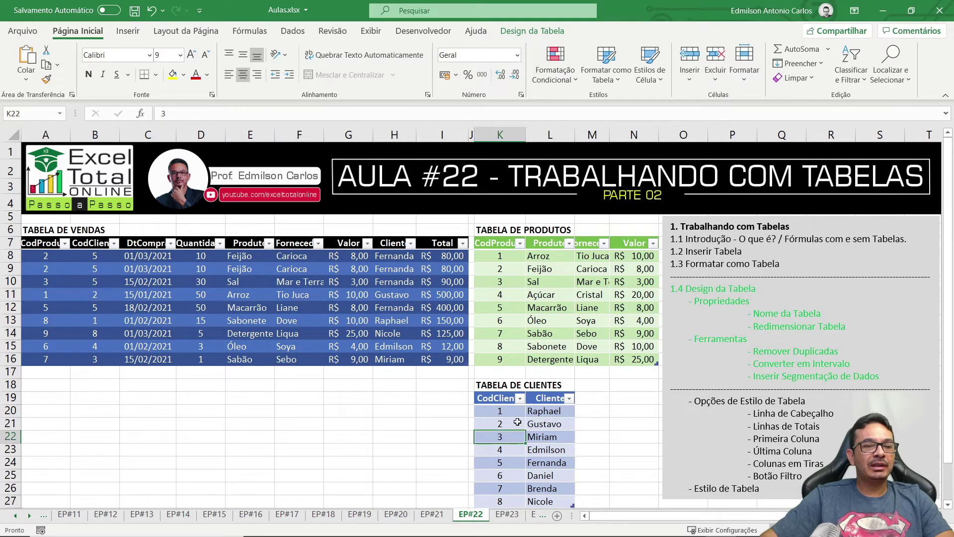
{"action": "left_click", "coordinate": [281, 293]}
{"action": "left_click", "coordinate": [573, 282]}
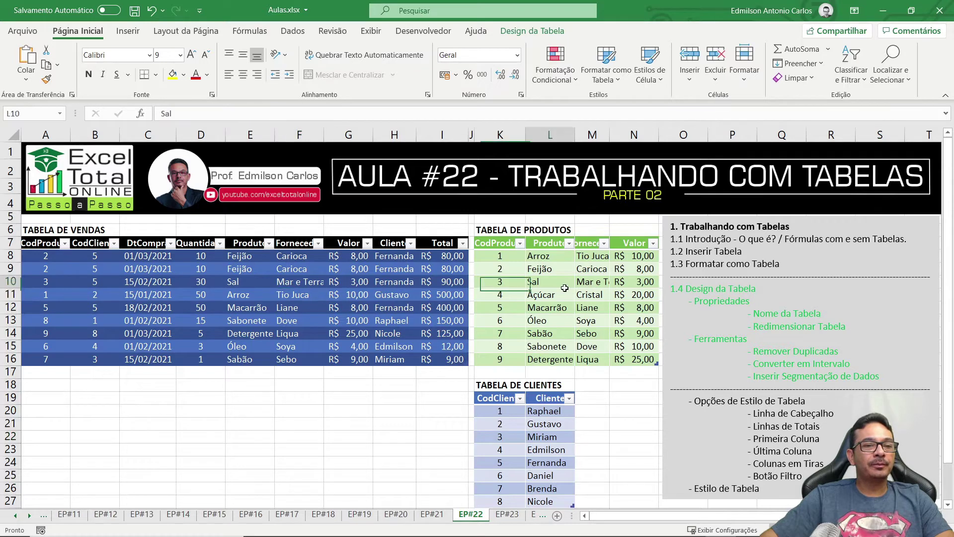
{"action": "left_click", "coordinate": [395, 438]}
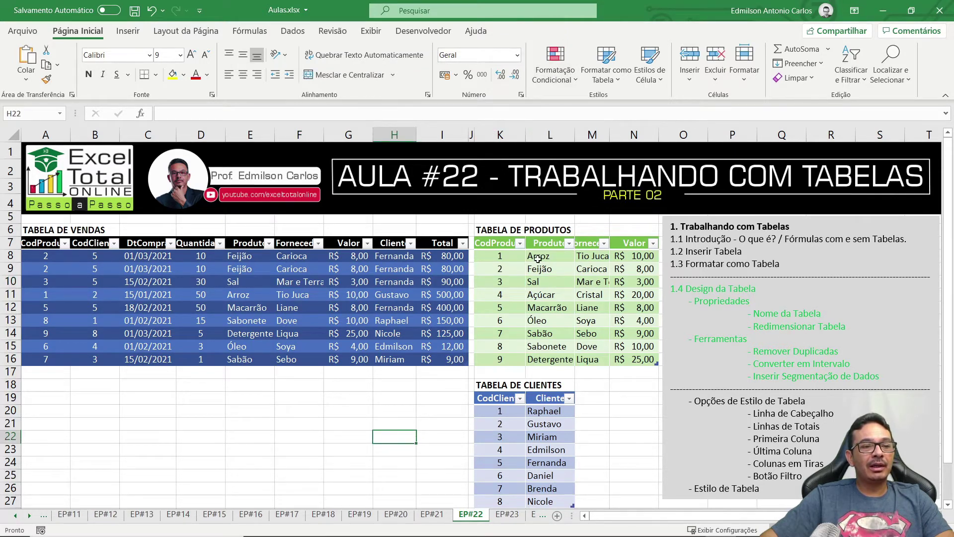
Step: Examine the products table's design properties and the table reference used by the PROCV formula in cell G8 of the sales table
{"action": "left_click", "coordinate": [547, 298]}
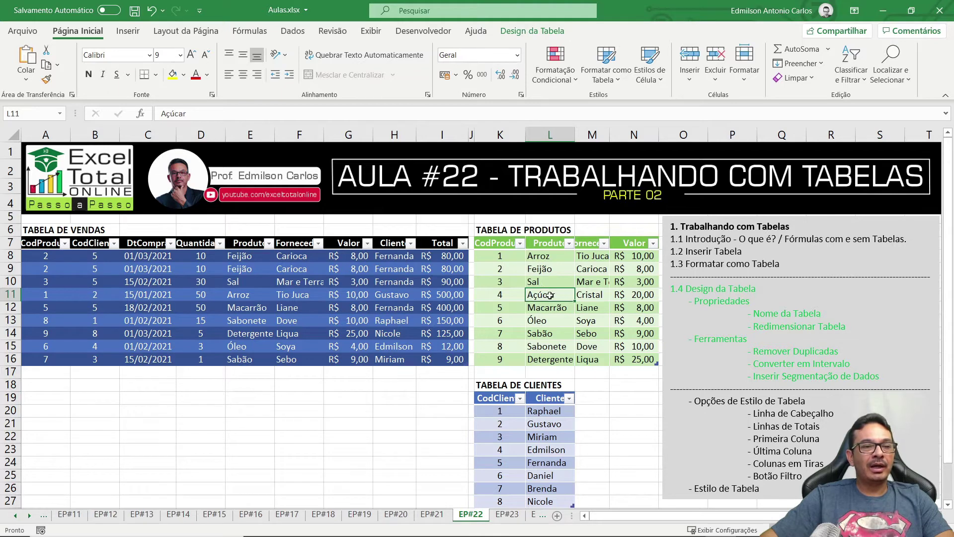
{"action": "left_click", "coordinate": [528, 33]}
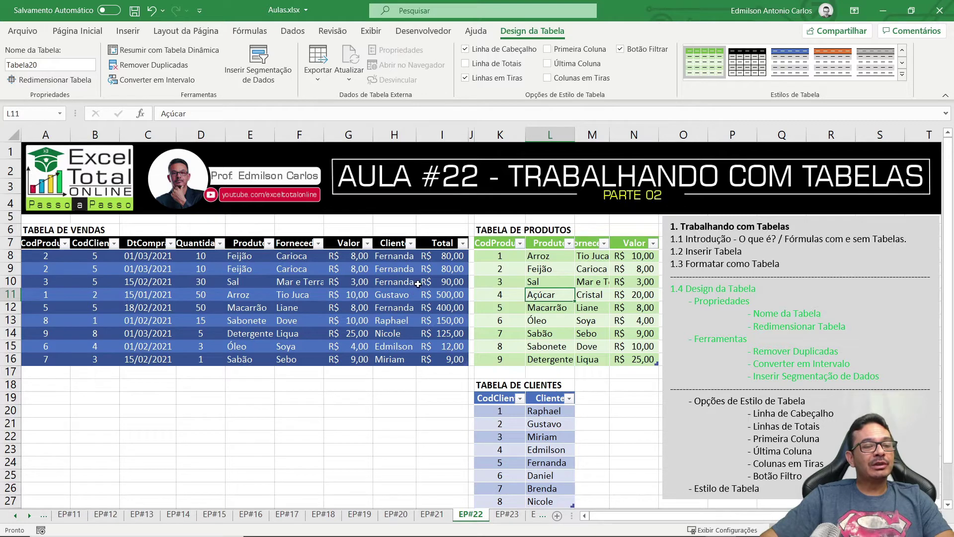
{"action": "left_click", "coordinate": [333, 260]}
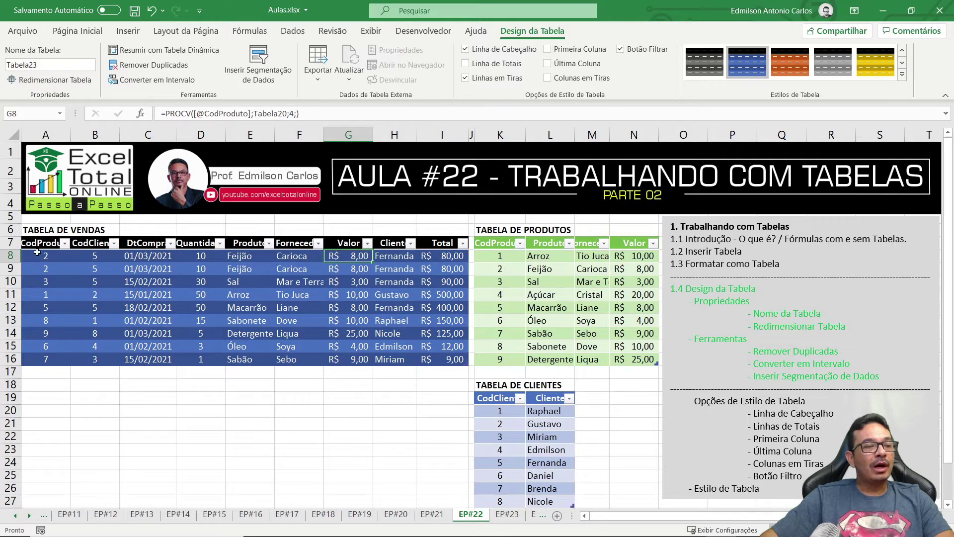
{"action": "left_click_drag", "start_coordinate": [192, 113], "coordinate": [306, 113]}
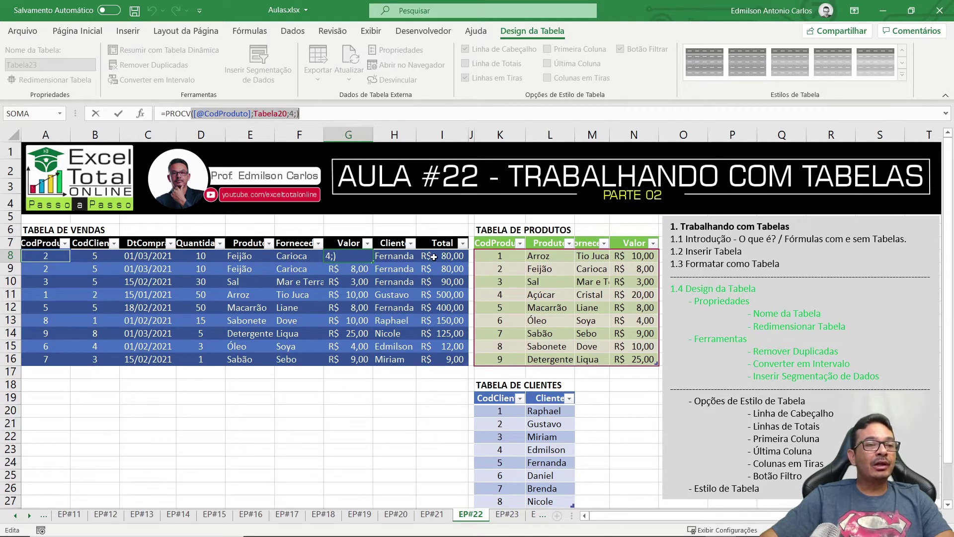
{"action": "key", "text": "Return"}
Step: Rename the products table as TabProdutos
{"action": "left_click", "coordinate": [522, 293]}
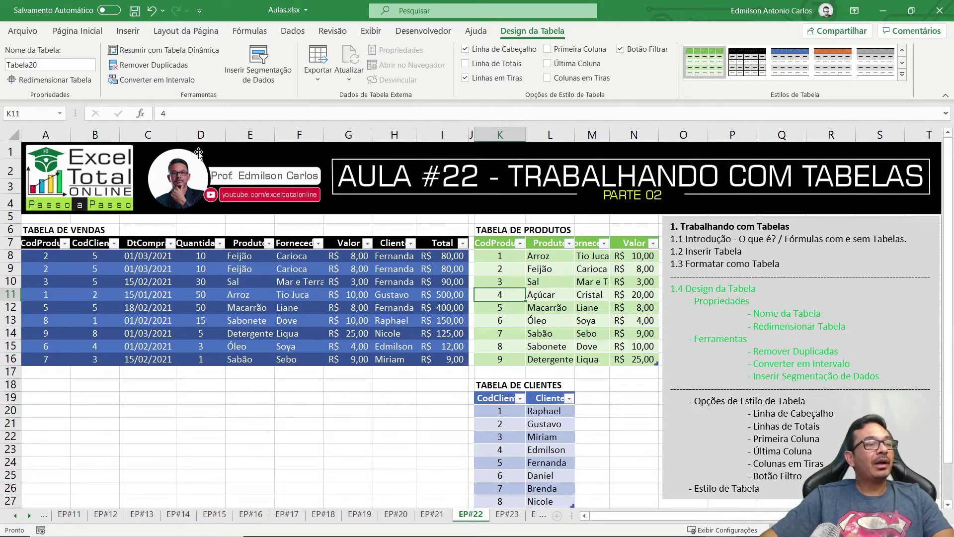
{"action": "left_click", "coordinate": [58, 66]}
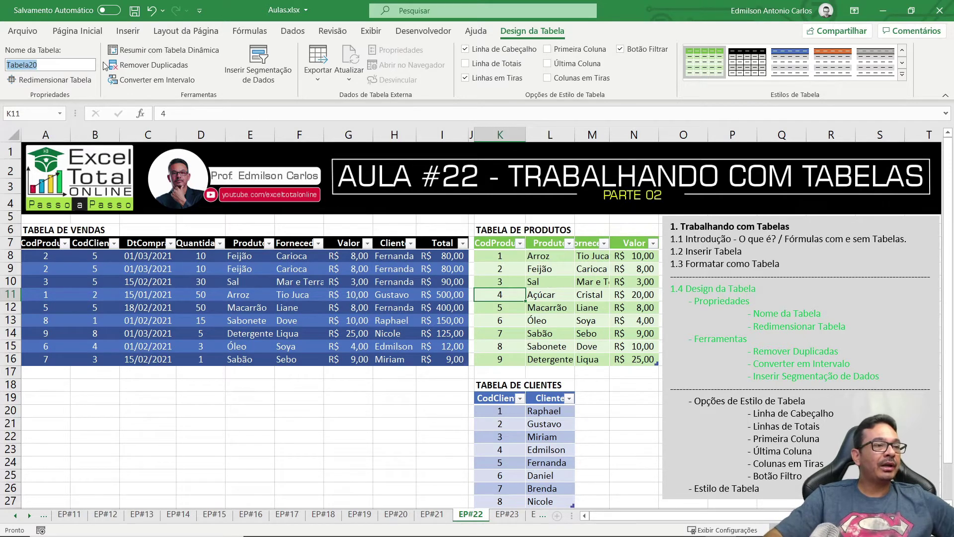
{"action": "type", "text": "Ta"}
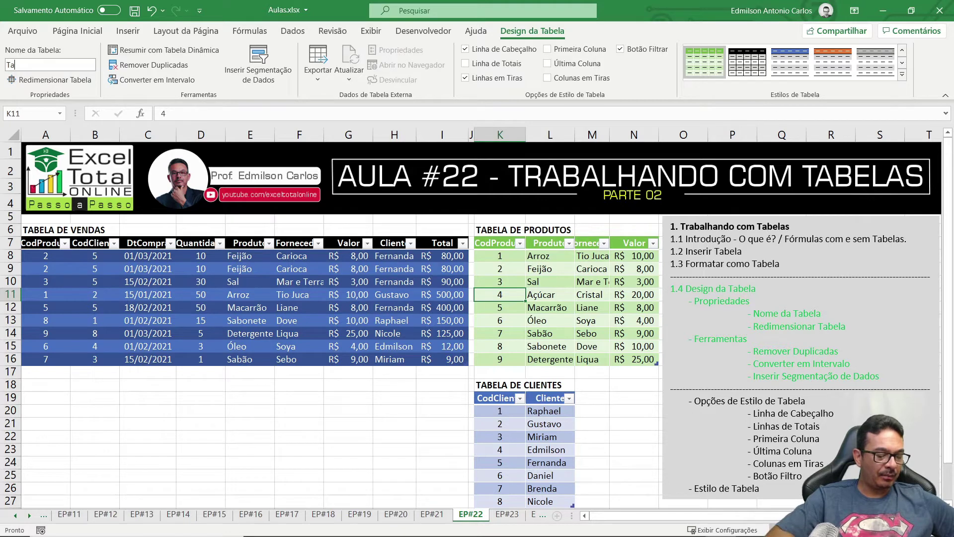
{"action": "type", "text": "b"}
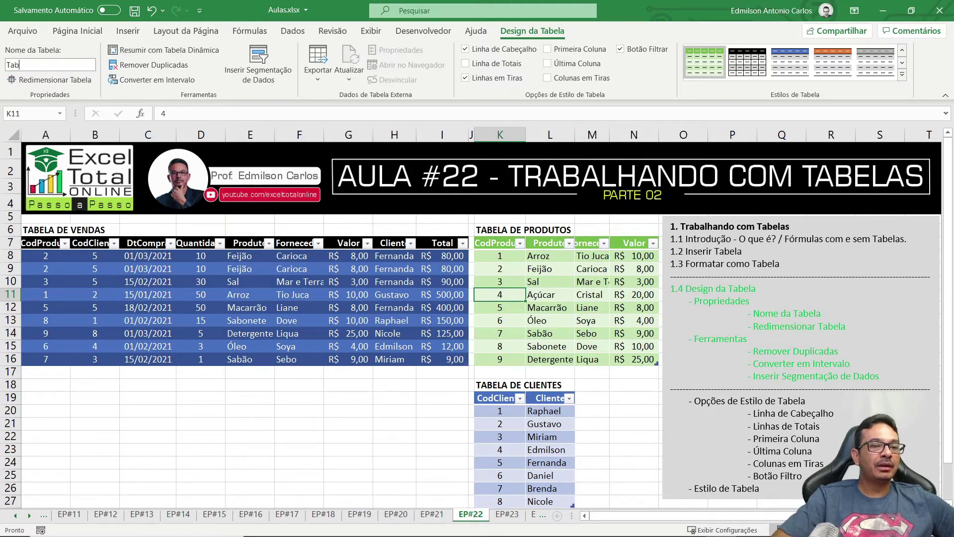
{"action": "type", "text": "Produtos"}
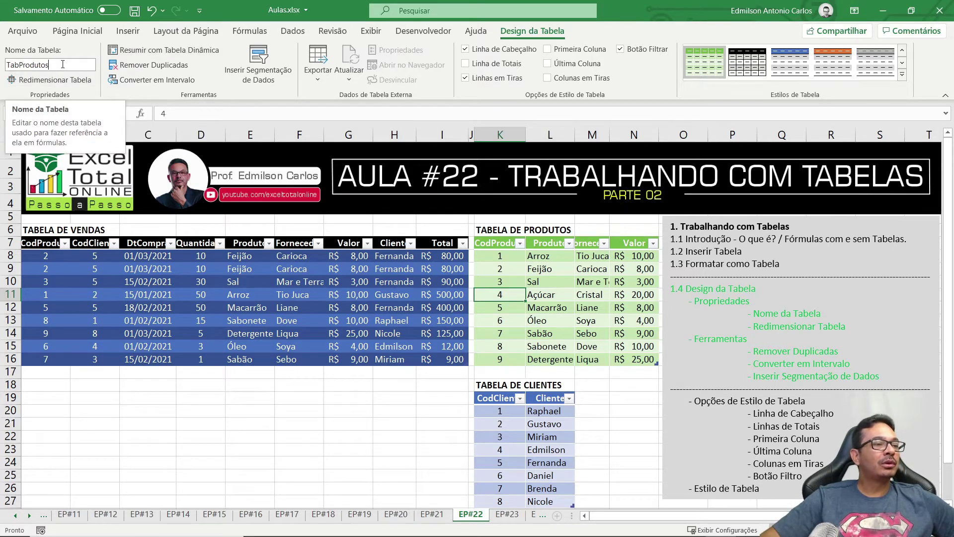
{"action": "left_click", "coordinate": [547, 333]}
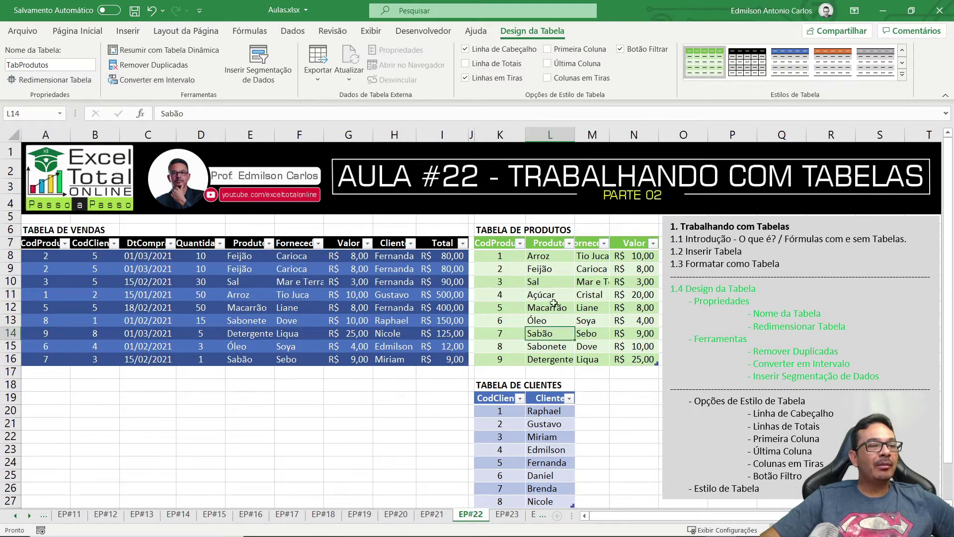
{"action": "left_click", "coordinate": [542, 283]}
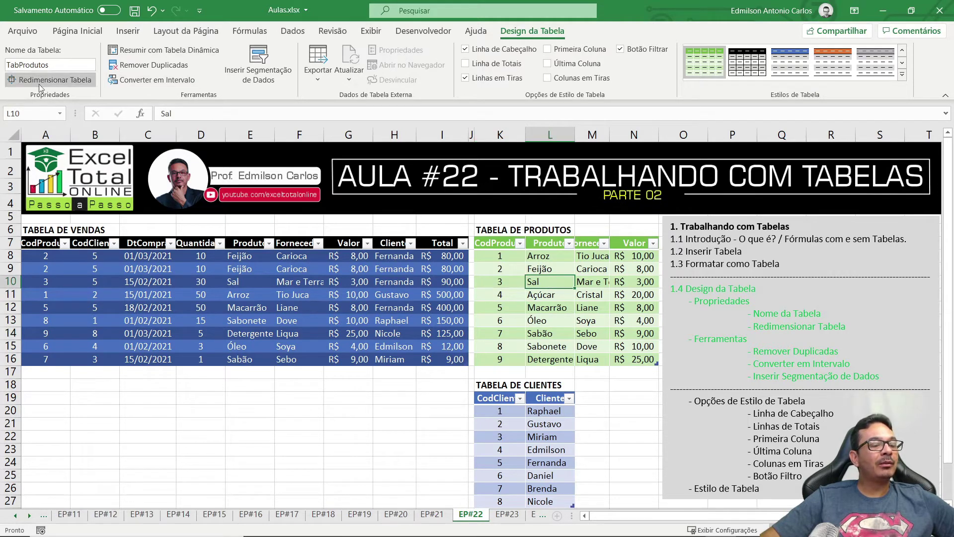
Step: Rename the sales table as TabVendas
{"action": "left_click", "coordinate": [244, 308]}
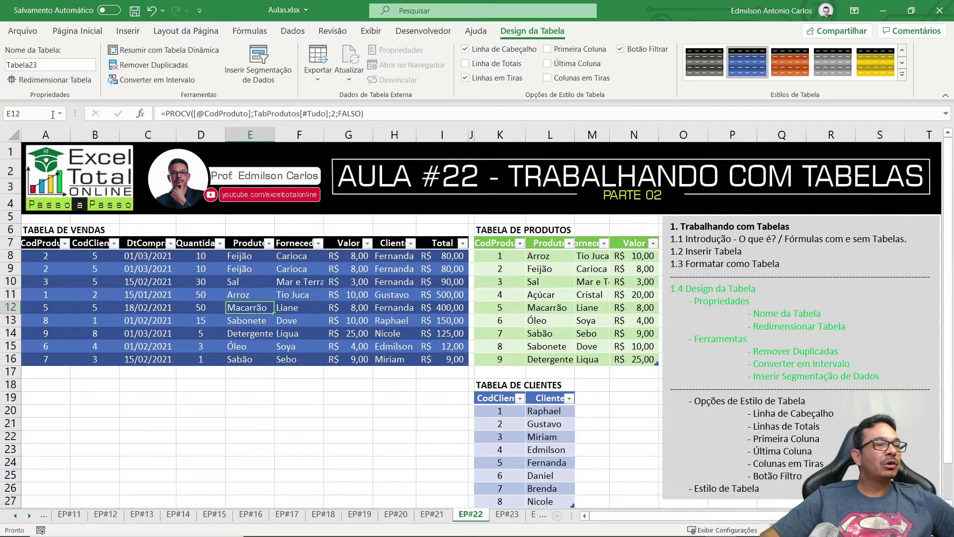
{"action": "left_click", "coordinate": [52, 65]}
{"action": "type", "text": "Tab"}
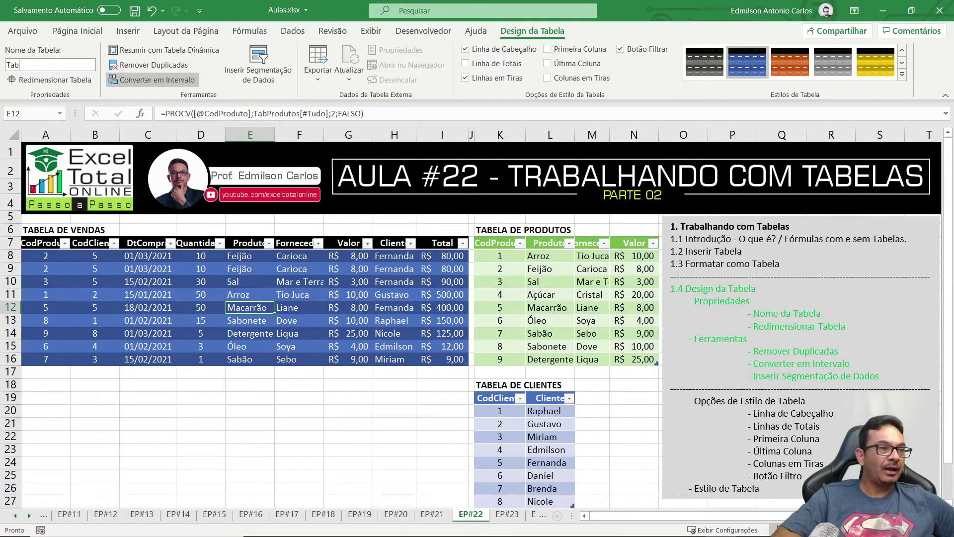
{"action": "type", "text": "Vendas"}
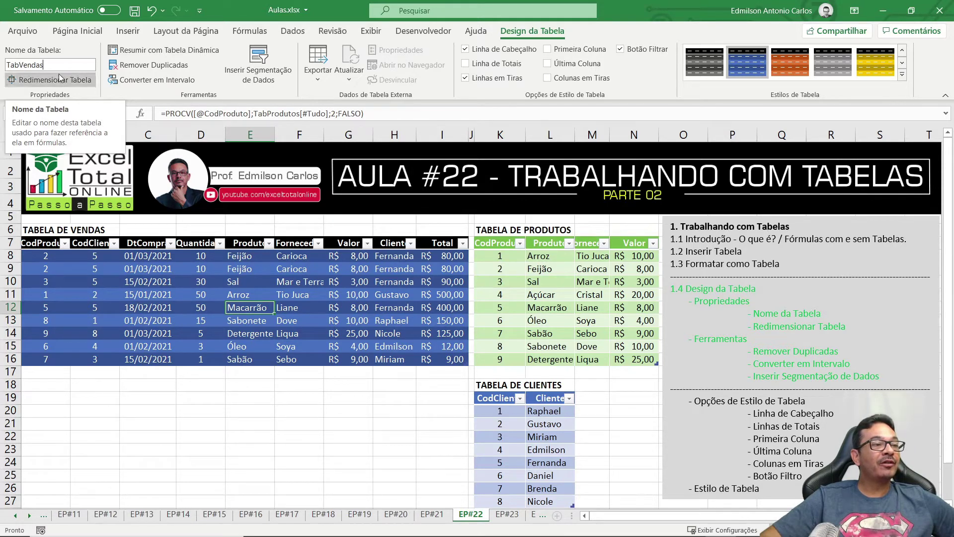
{"action": "left_click", "coordinate": [257, 333]}
Step: Rename the customers table as TabClientes
{"action": "left_click", "coordinate": [517, 436]}
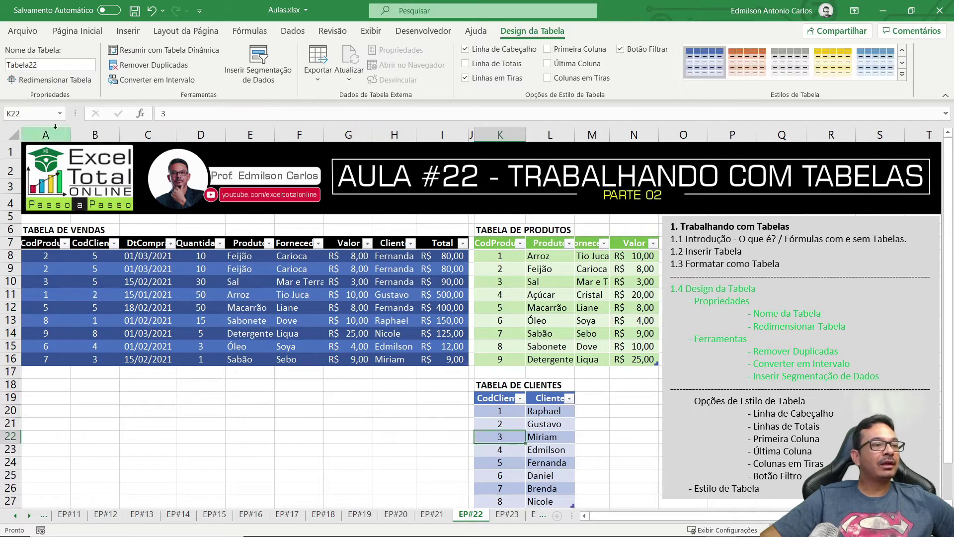
{"action": "left_click", "coordinate": [64, 66]}
{"action": "type", "text": "TabC"}
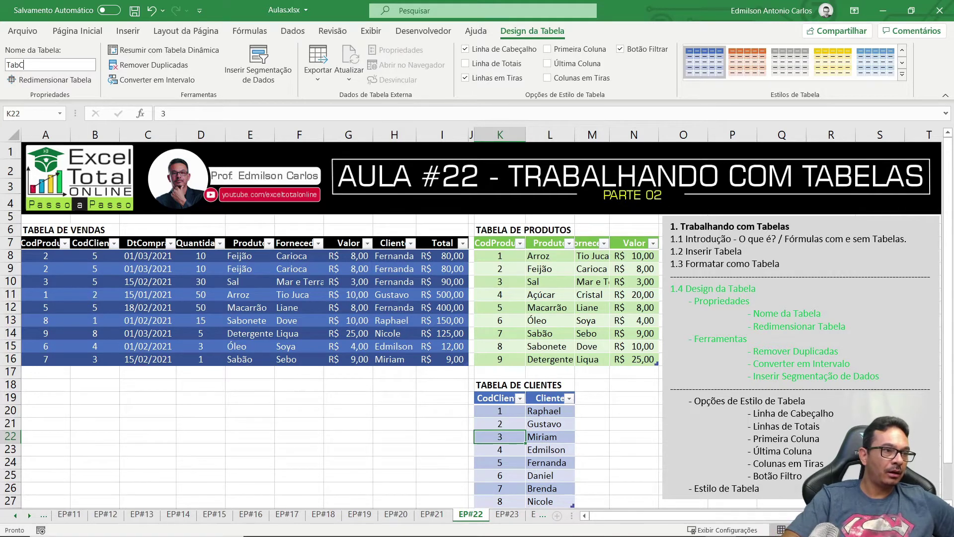
{"action": "type", "text": "lientes"}
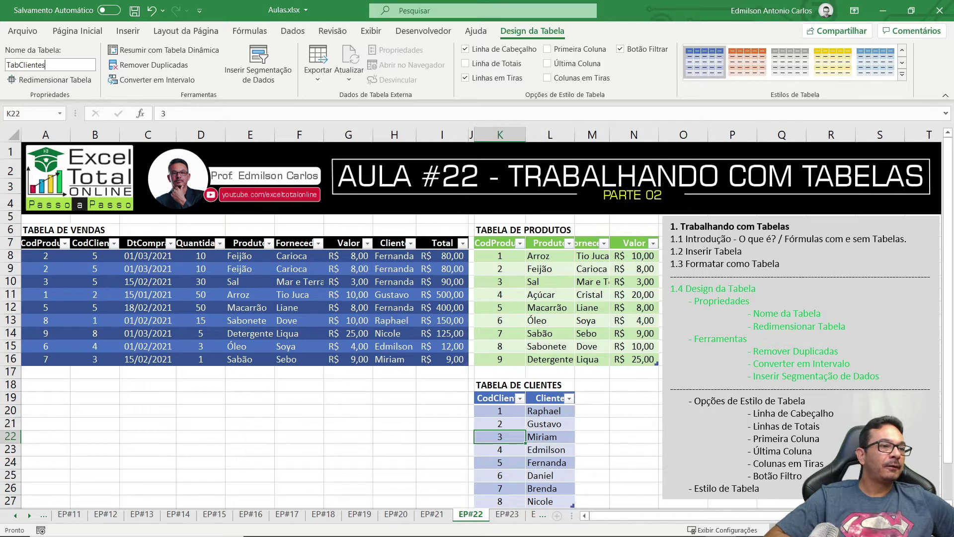
{"action": "key", "text": "Return"}
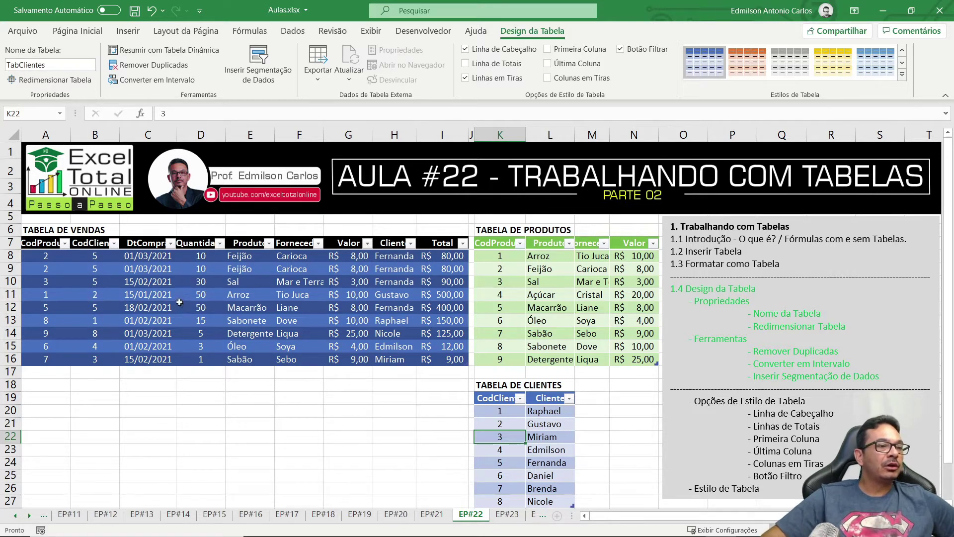
{"action": "left_click", "coordinate": [544, 283]}
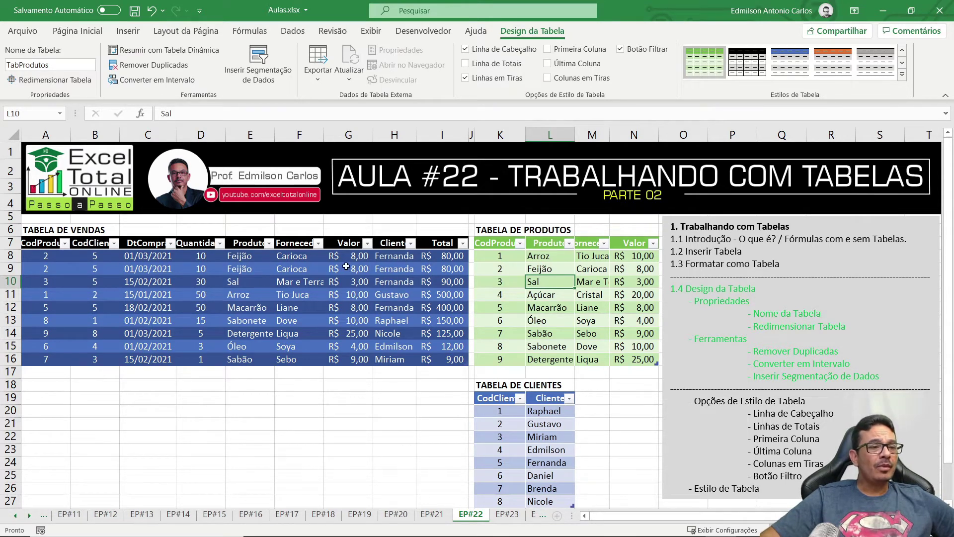
Step: Clear the formulas from the product name column of the sales table, cells E8 to E16
{"action": "left_click", "coordinate": [251, 257]}
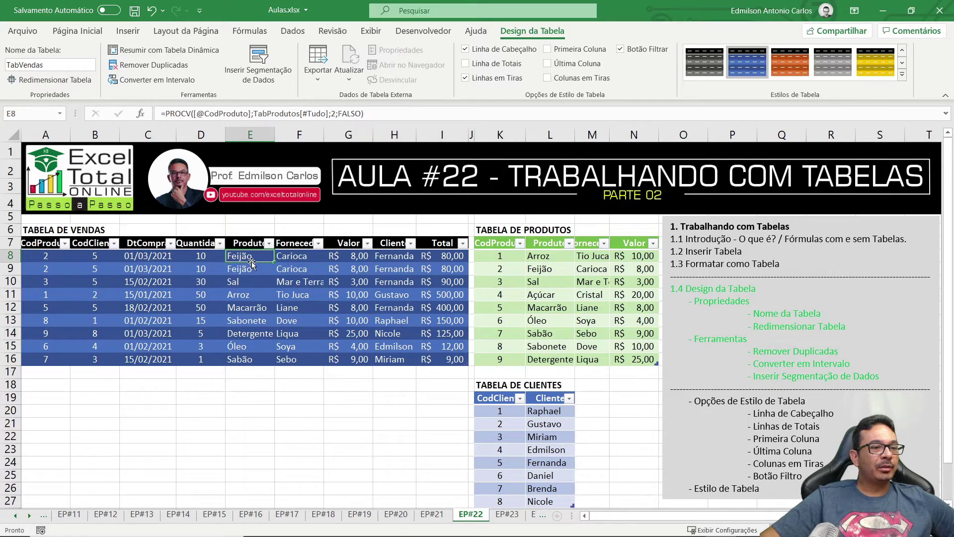
{"action": "key", "text": "Delete"}
{"action": "left_click_drag", "start_coordinate": [250, 261], "coordinate": [249, 359]}
{"action": "key", "text": "Delete"}
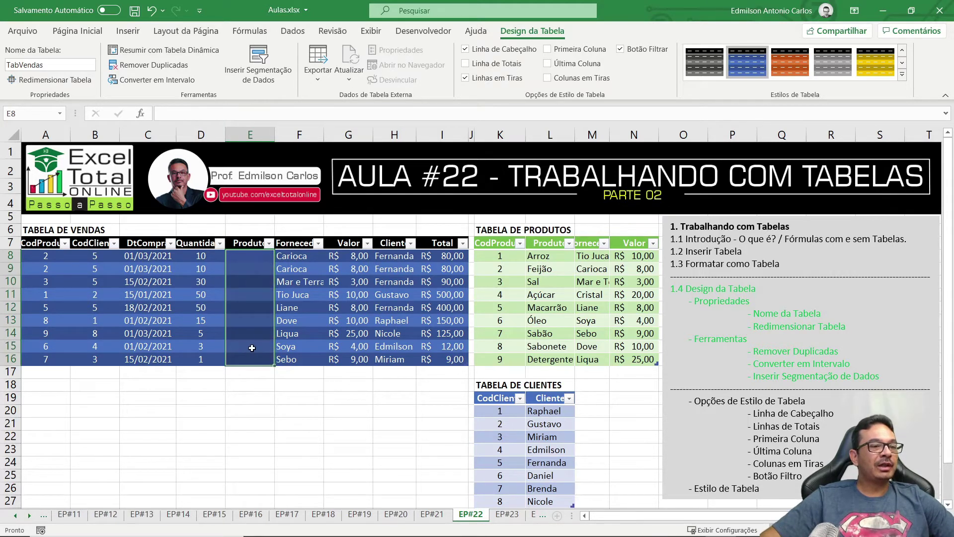
Step: Start a PROCV formula in cell E8 of the sales table, using the row's CodProduto as the lookup value
{"action": "left_click", "coordinate": [250, 257]}
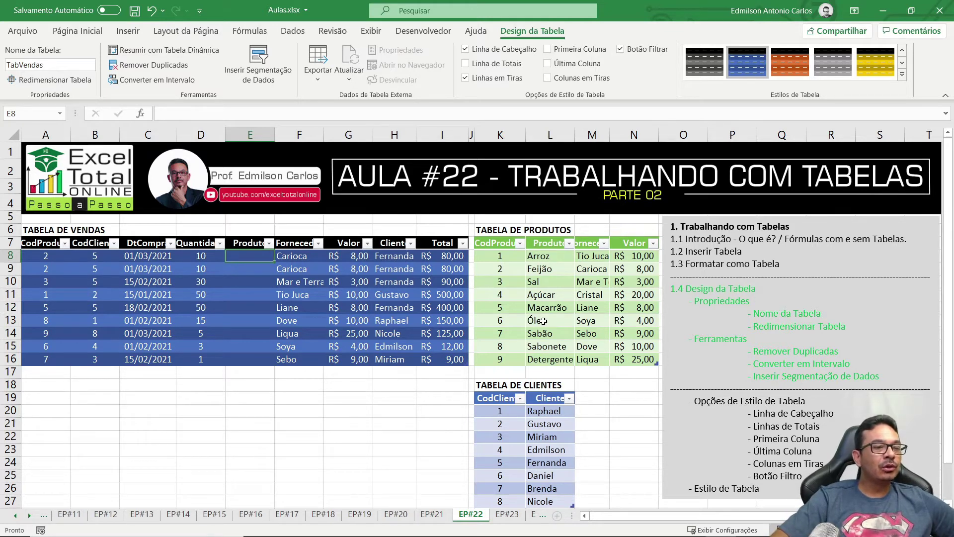
{"action": "type", "text": "=pro"}
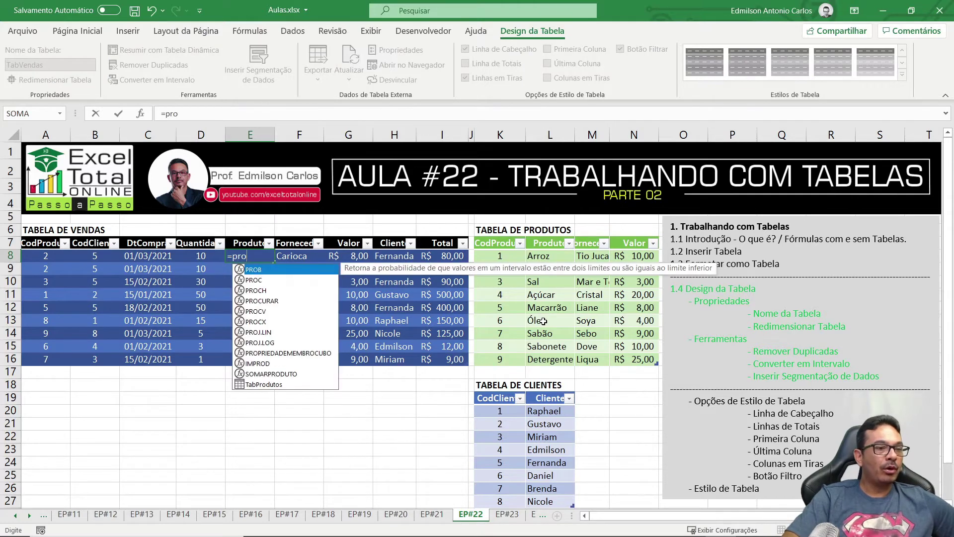
{"action": "key", "text": "BackSpace"}
{"action": "key", "text": "BackSpace"}
{"action": "type", "text": "PROCV"}
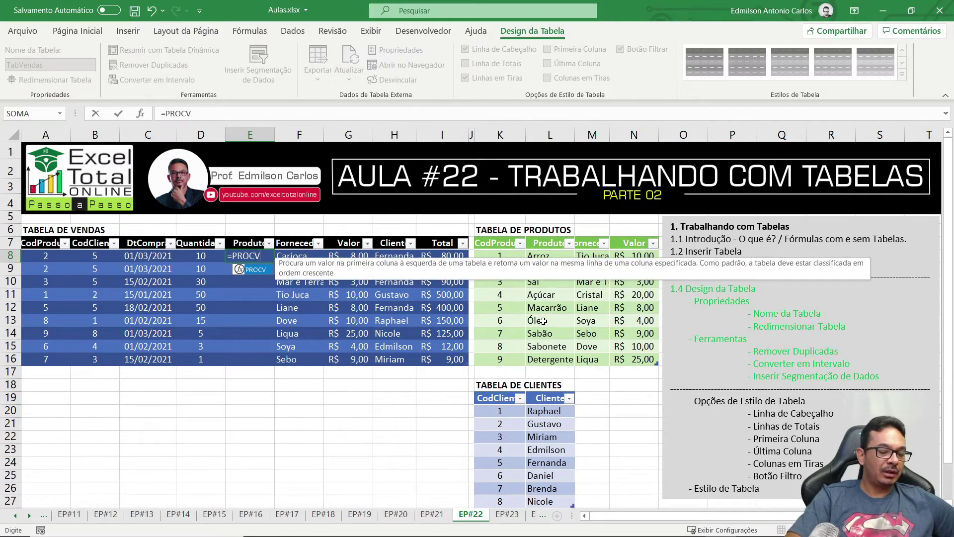
{"action": "type", "text": "("}
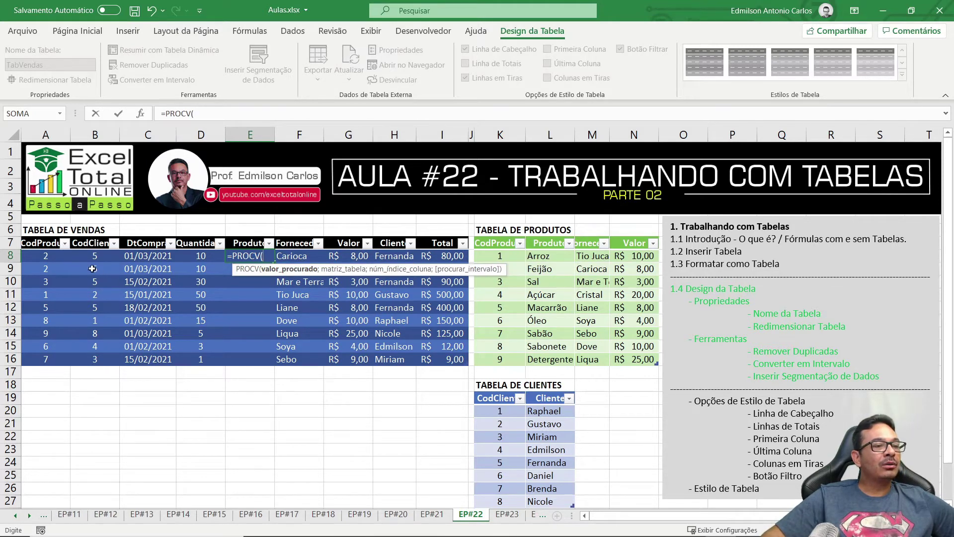
{"action": "left_click", "coordinate": [45, 255]}
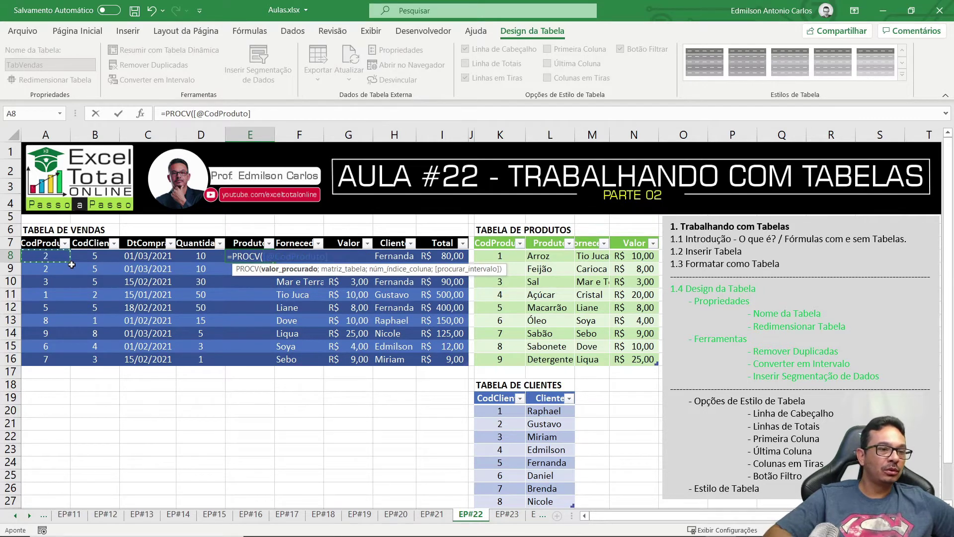
{"action": "type", "text": ";"}
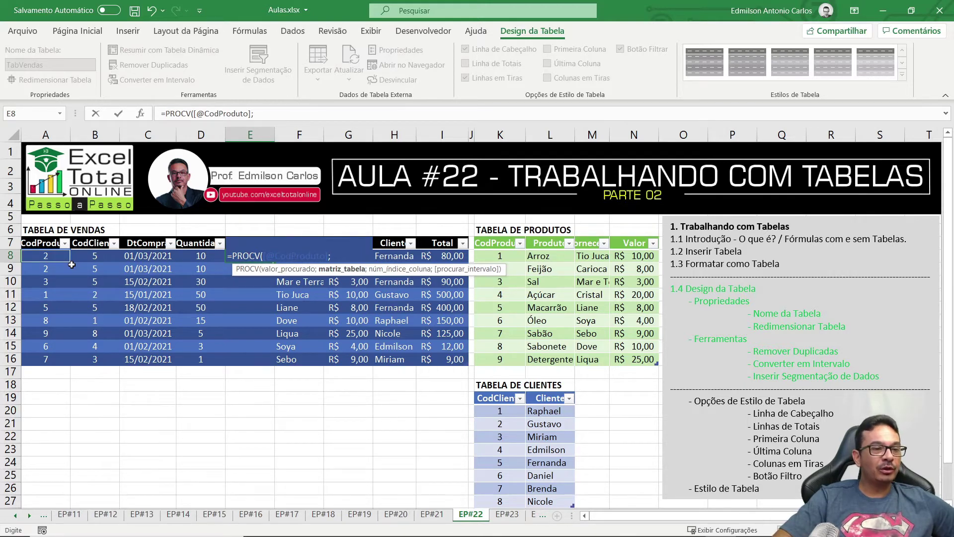
Step: Complete the PROCV formula in E8 with TabProdutos as the lookup table, column index 2 and exact match FALSO
{"action": "type", "text": "TA"}
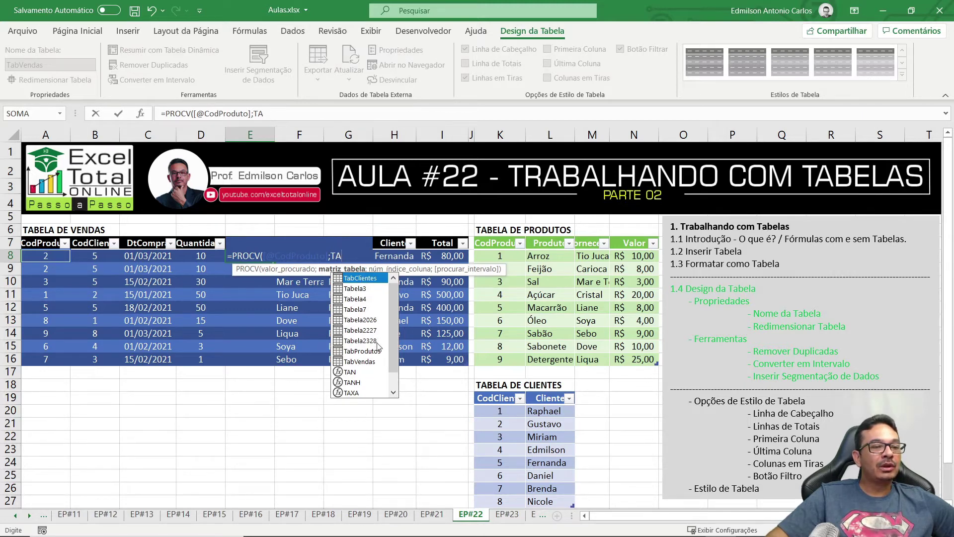
{"action": "double_click", "coordinate": [363, 351]}
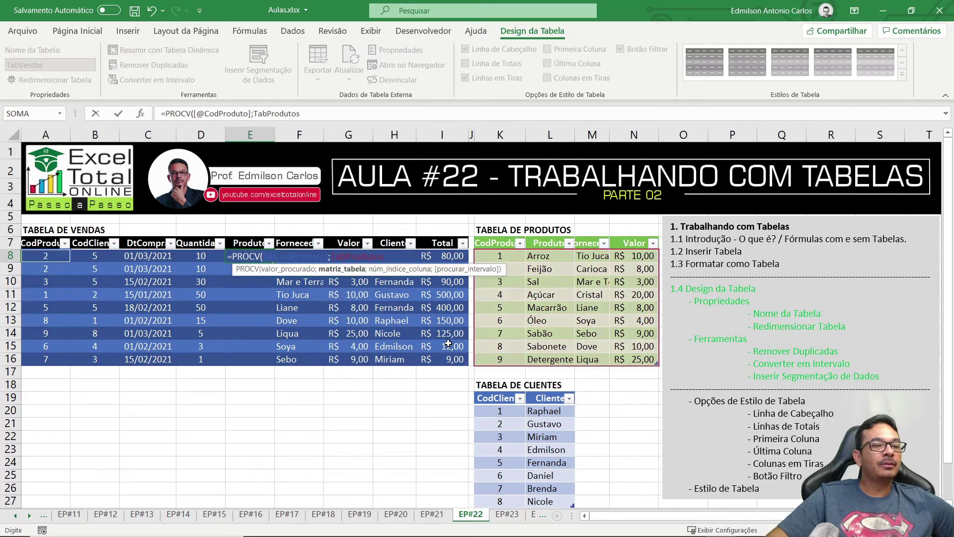
{"action": "type", "text": ";"}
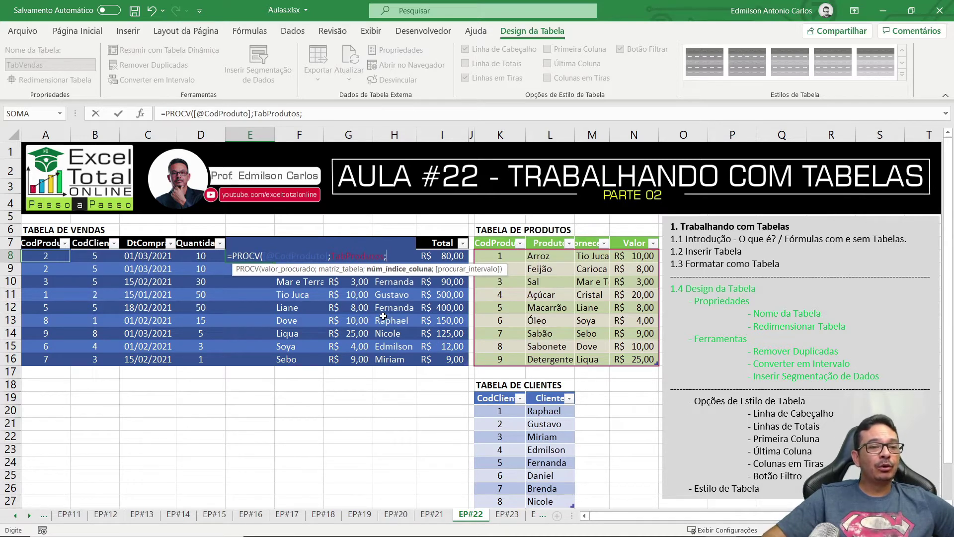
{"action": "type", "text": "2"}
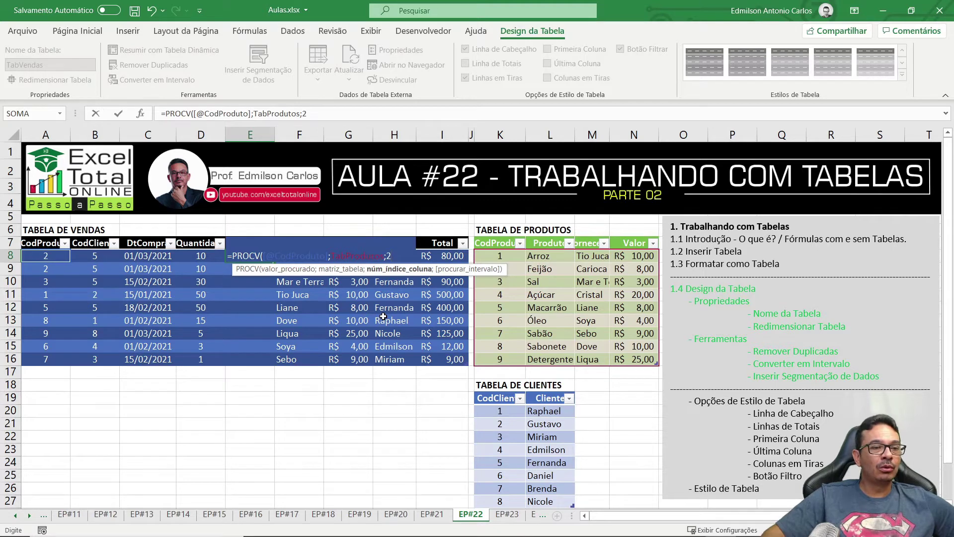
{"action": "type", "text": ";"}
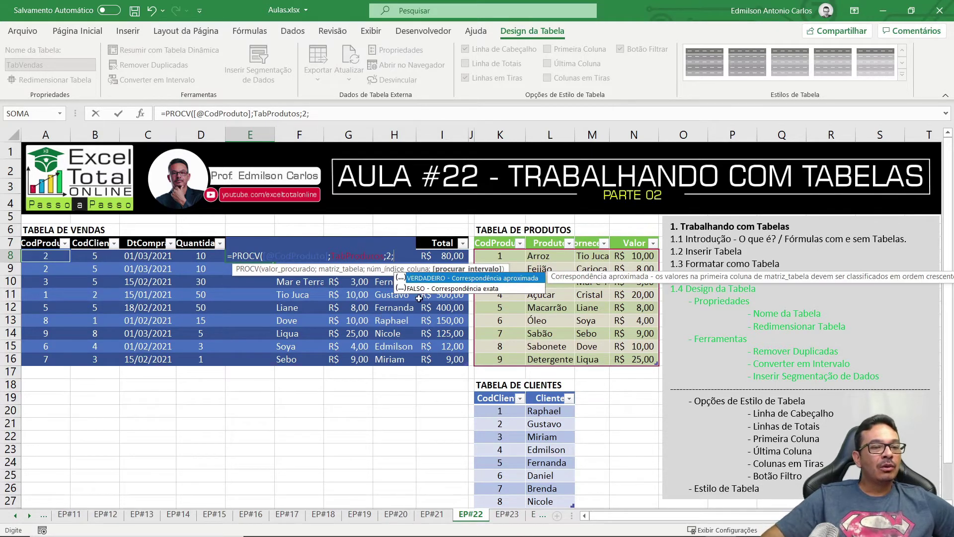
{"action": "left_click", "coordinate": [442, 288]}
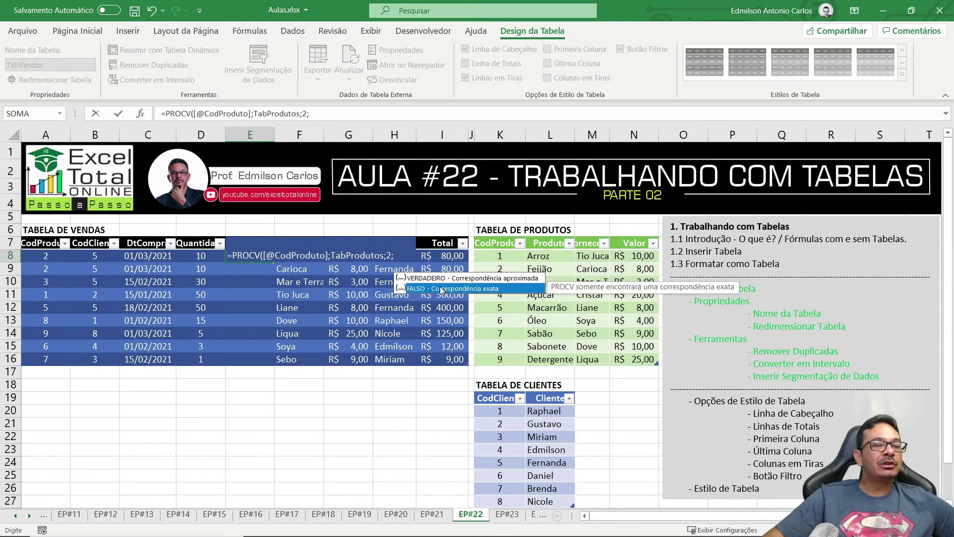
{"action": "double_click", "coordinate": [441, 289]}
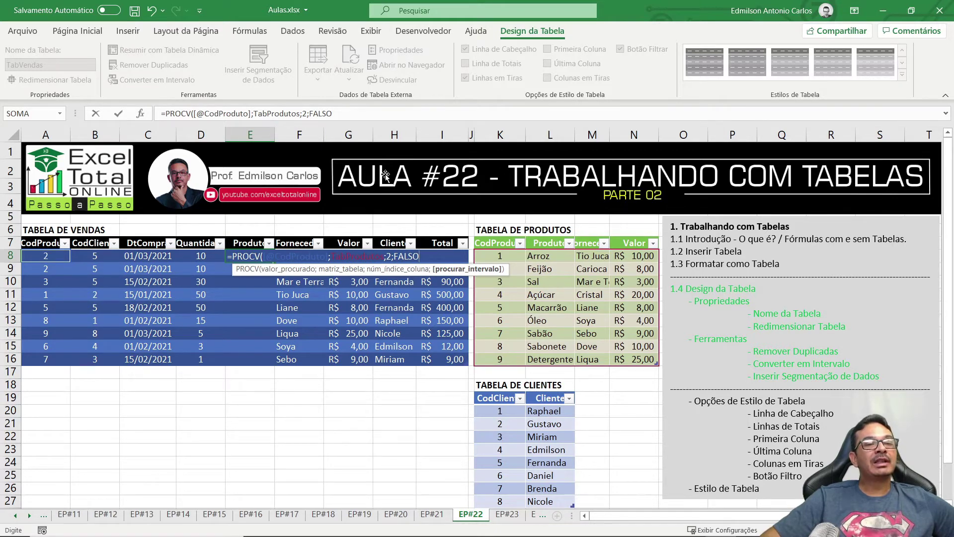
{"action": "key", "text": "Return"}
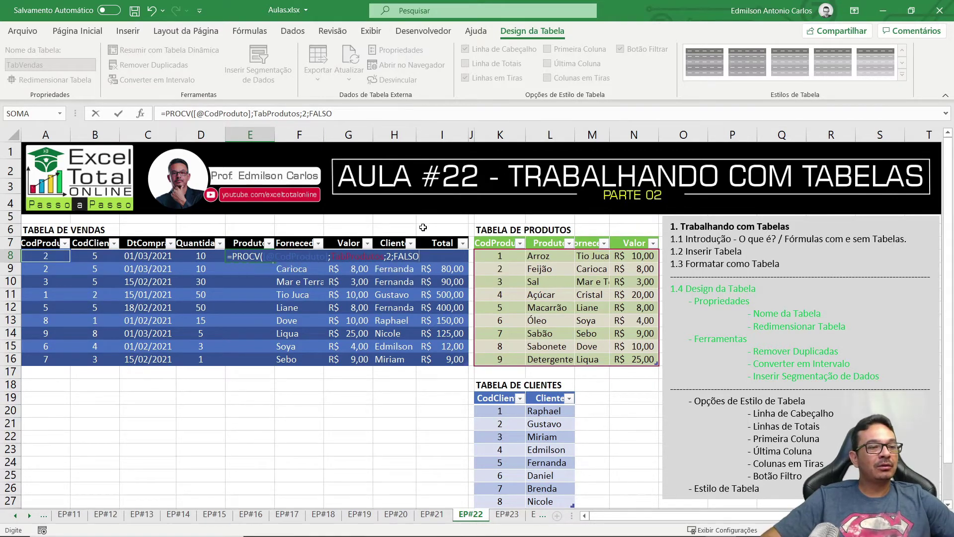
{"action": "left_click", "coordinate": [255, 258]}
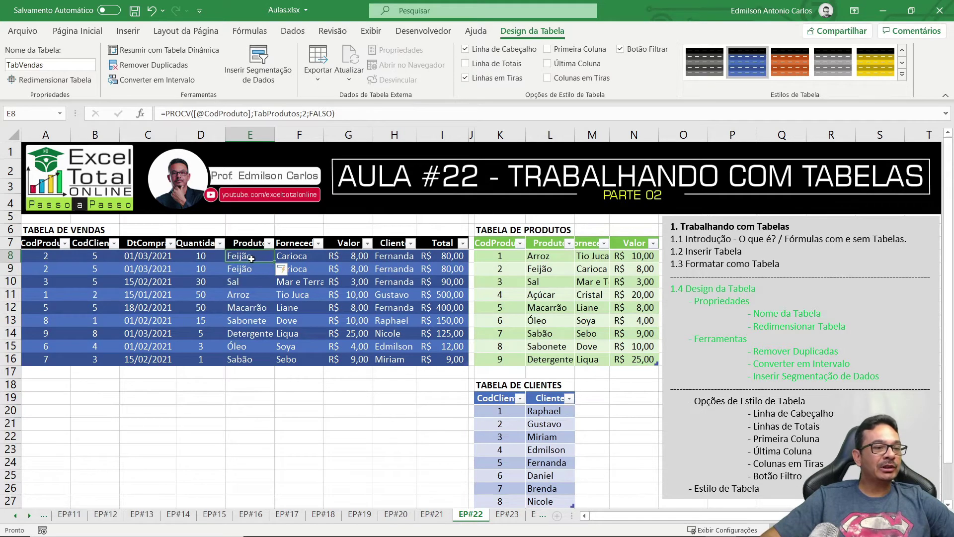
Step: Resize the sales table to the range $A$7:$I$23
{"action": "left_click", "coordinate": [300, 282]}
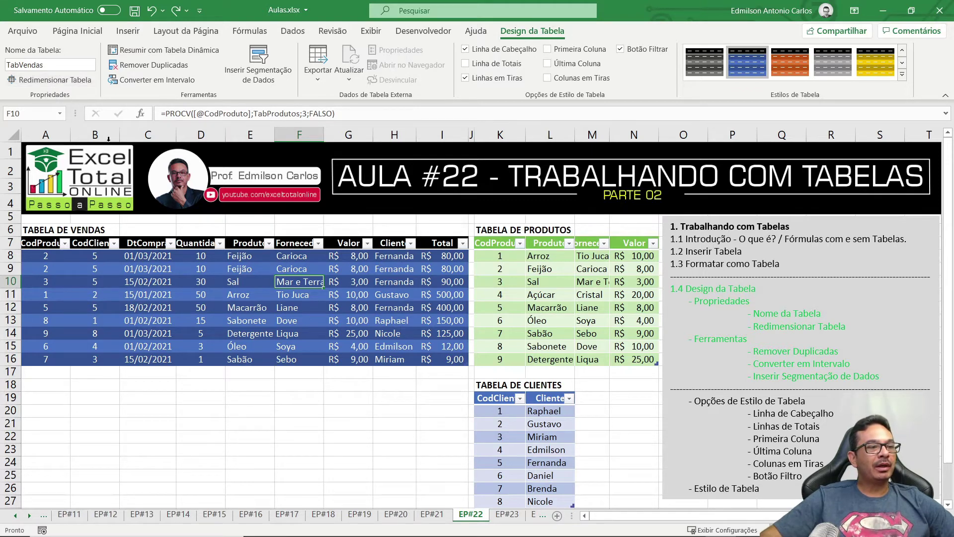
{"action": "left_click", "coordinate": [151, 281]}
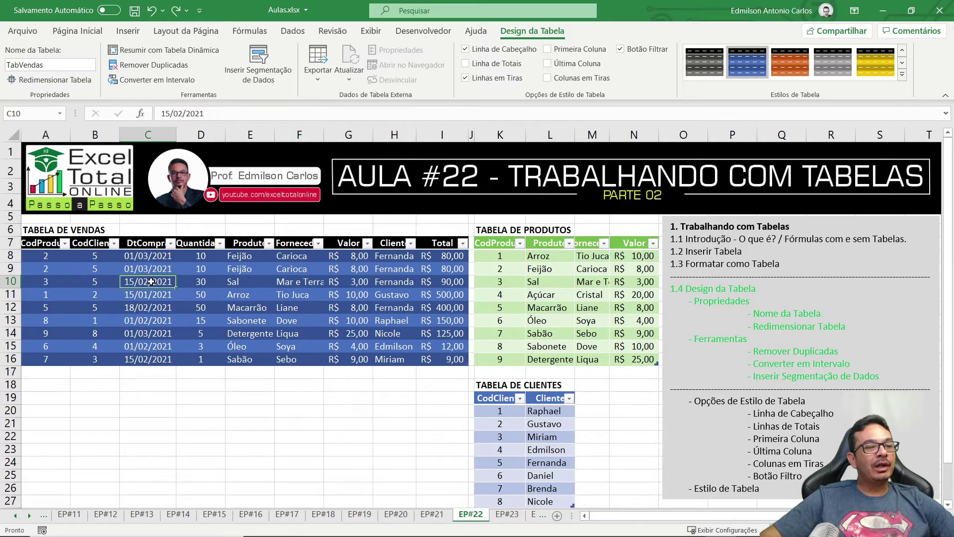
{"action": "left_click", "coordinate": [79, 82]}
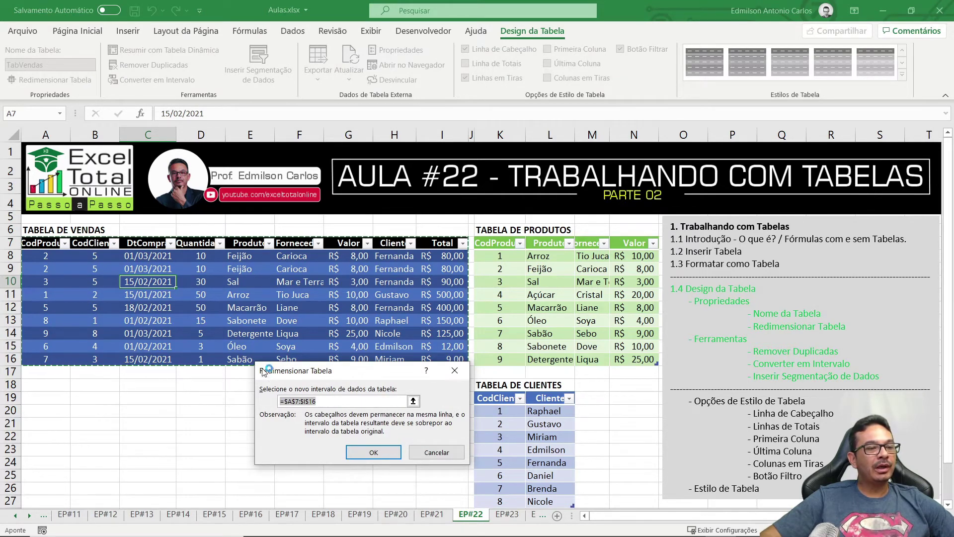
{"action": "left_click_drag", "start_coordinate": [42, 245], "coordinate": [447, 453]}
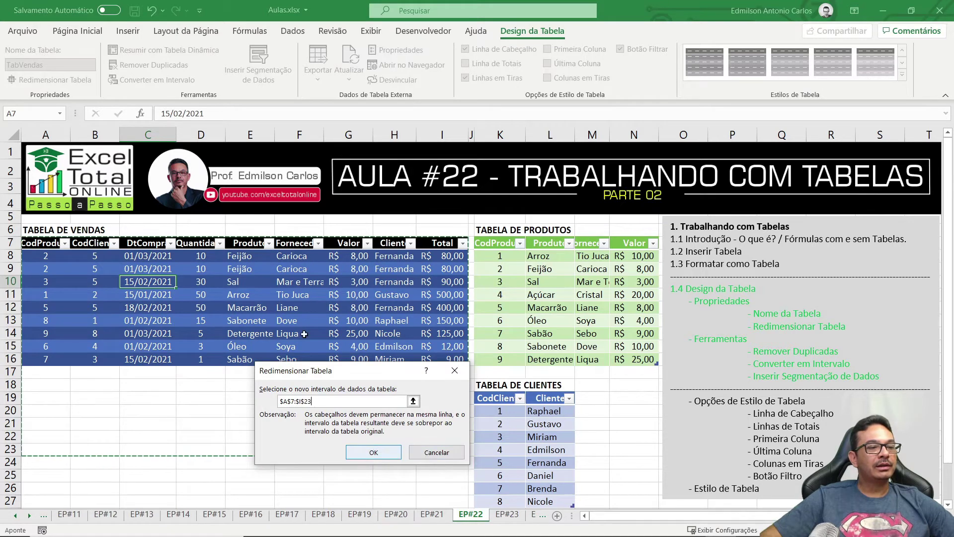
{"action": "left_click", "coordinate": [355, 455]}
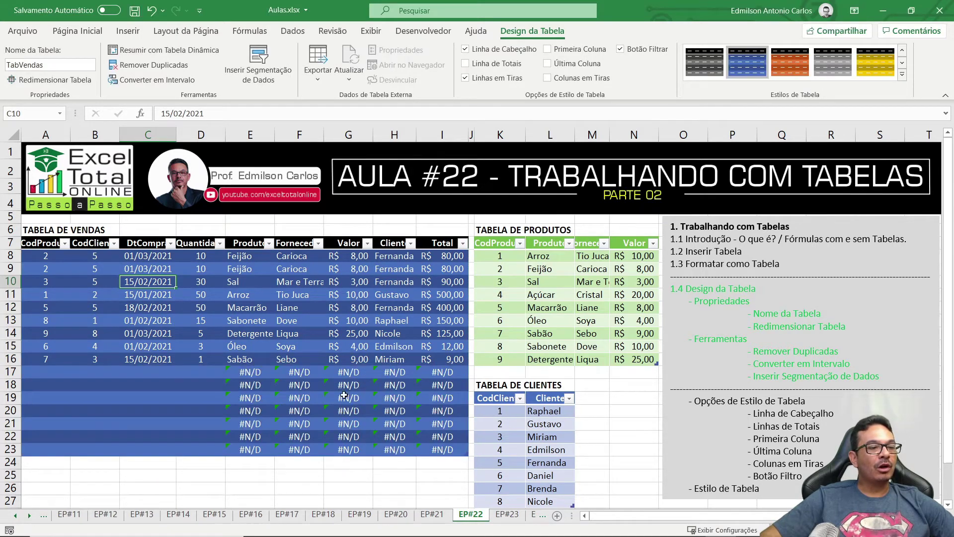
Step: Shrink the sales table to the range $A$7:$I$13
{"action": "left_click_drag", "start_coordinate": [34, 246], "coordinate": [438, 449]}
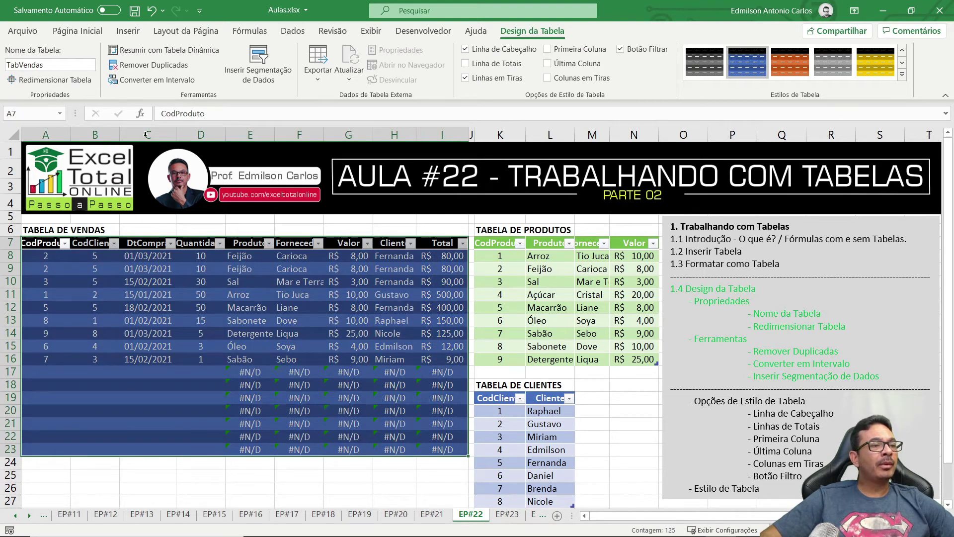
{"action": "left_click", "coordinate": [64, 81]}
{"action": "left_click_drag", "start_coordinate": [49, 241], "coordinate": [398, 375]}
{"action": "left_click_drag", "start_coordinate": [426, 412], "coordinate": [446, 322]}
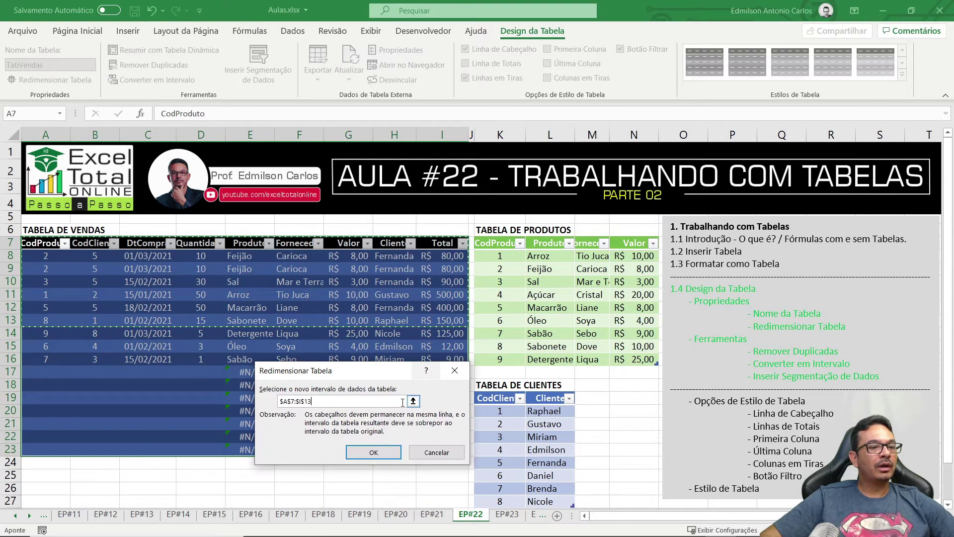
{"action": "left_click", "coordinate": [352, 438]}
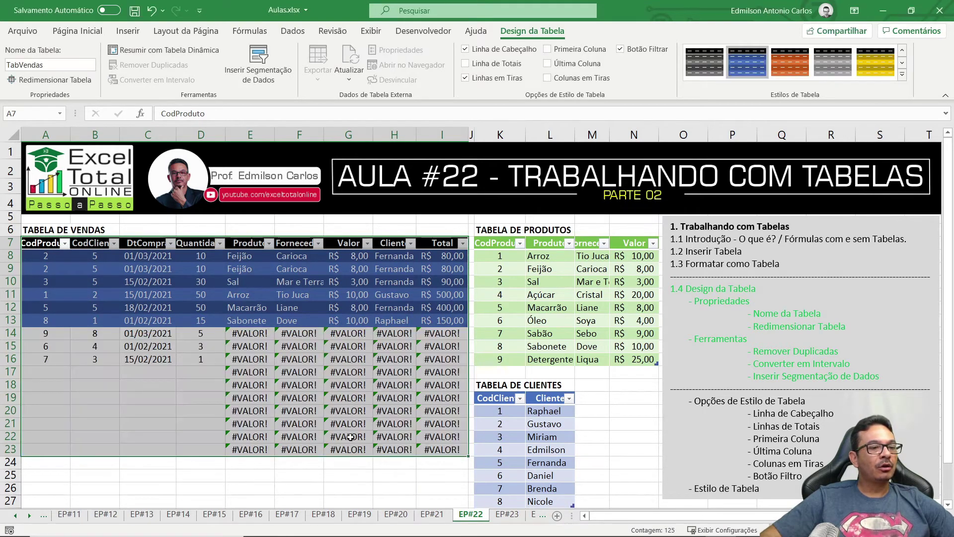
Step: Compare the product lookup formula in cell E15, outside the resized table, with the one in E12 inside it
{"action": "left_click", "coordinate": [282, 463]}
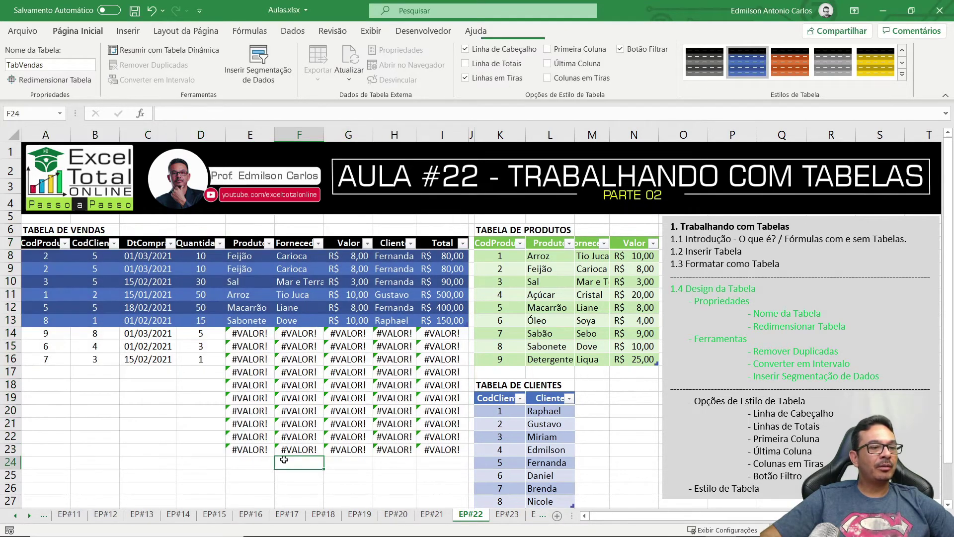
{"action": "left_click", "coordinate": [261, 351]}
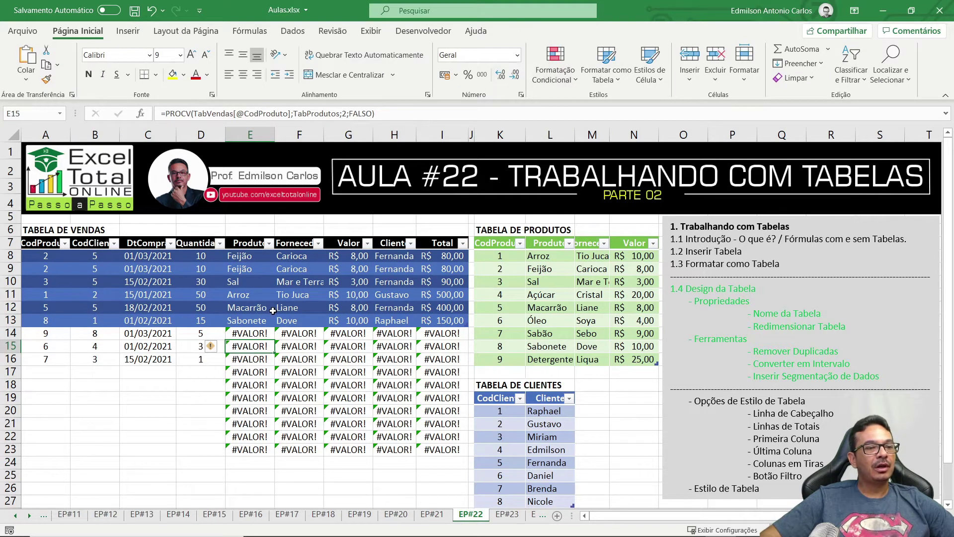
{"action": "left_click_drag", "start_coordinate": [271, 312], "coordinate": [295, 309]}
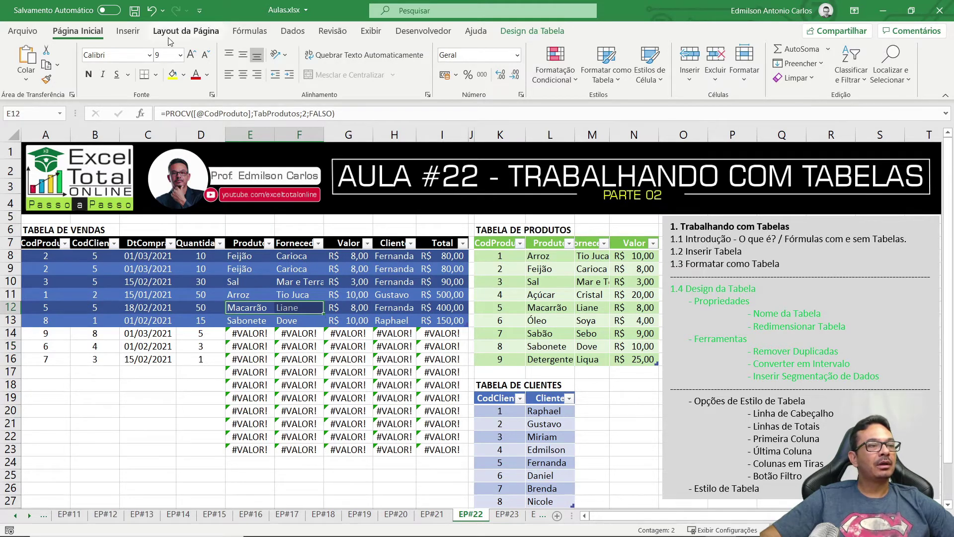
Step: Undo both resizings of the sales table
{"action": "left_click", "coordinate": [152, 11]}
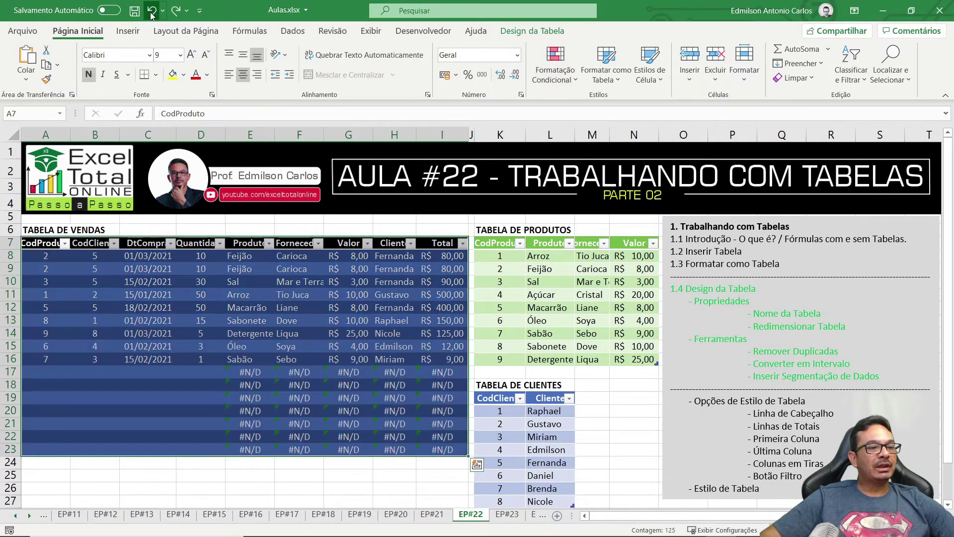
{"action": "left_click", "coordinate": [152, 11]}
{"action": "left_click", "coordinate": [343, 447]}
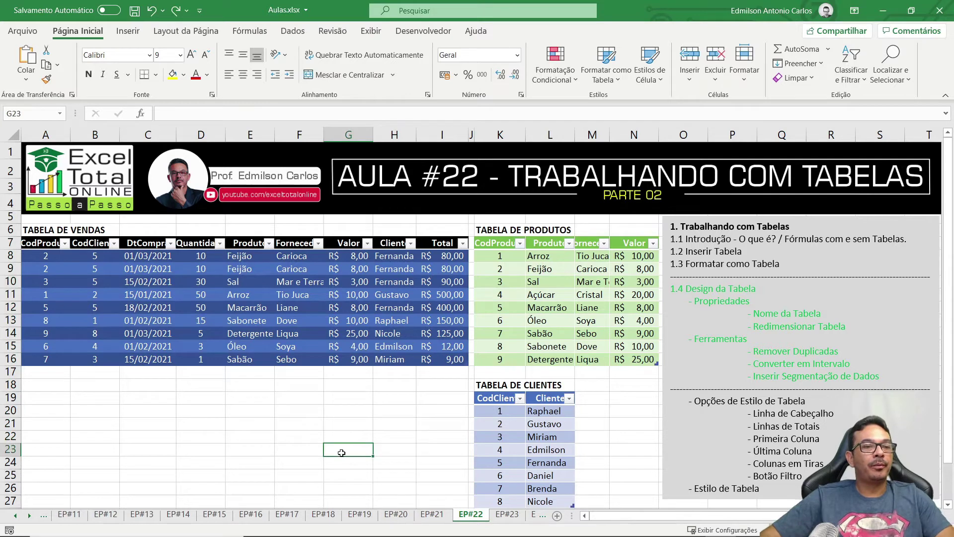
Step: Compare the records in rows 8 and 9 of the sales table, cells A8:I9, for duplicated data
{"action": "left_click", "coordinate": [566, 299]}
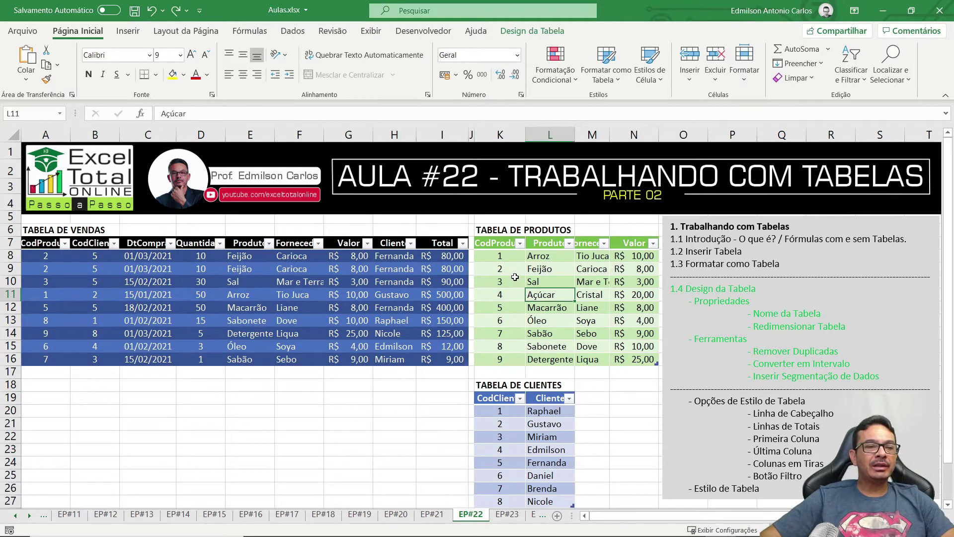
{"action": "left_click", "coordinate": [517, 31]}
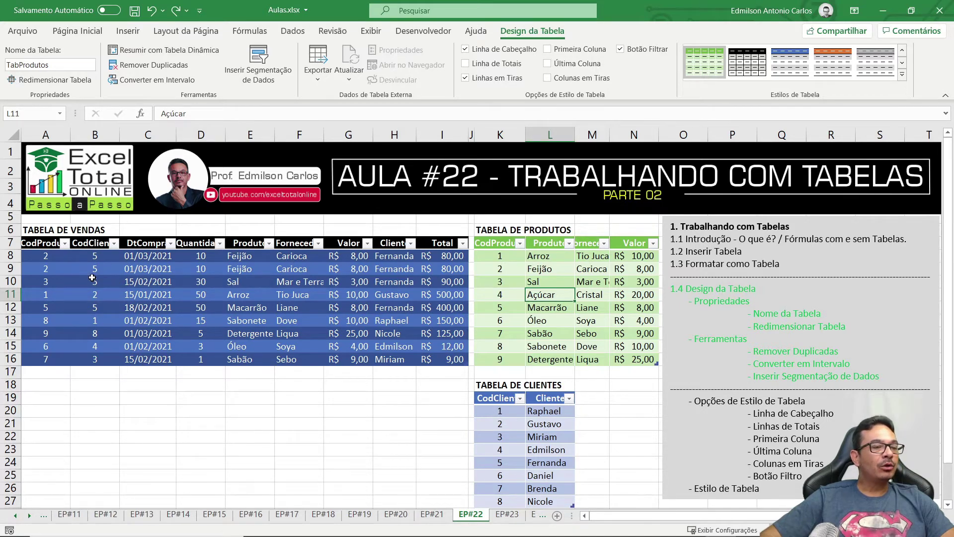
{"action": "left_click_drag", "start_coordinate": [46, 256], "coordinate": [440, 269]}
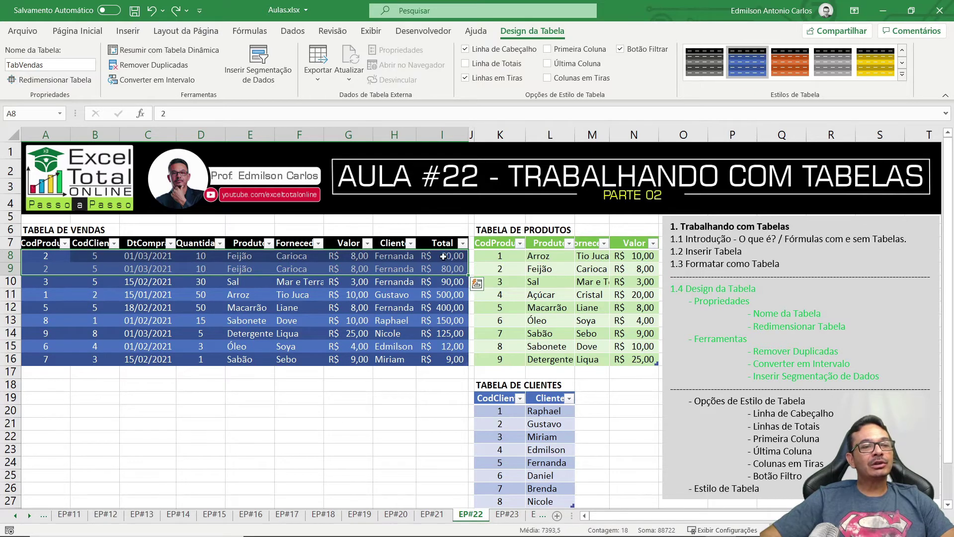
{"action": "left_click", "coordinate": [156, 258]}
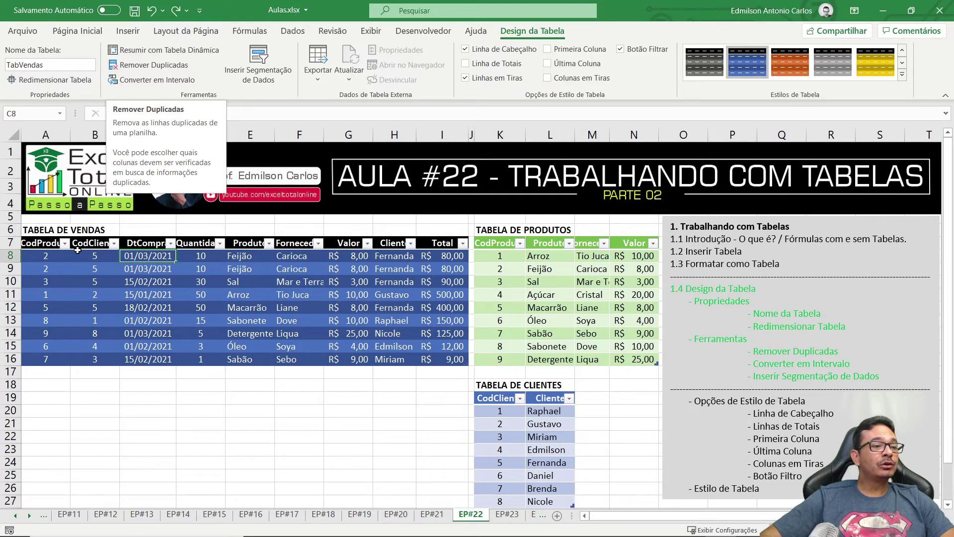
Step: Remove duplicate rows from the sales table, comparing all columns and treating the first row as headers
{"action": "left_click", "coordinate": [49, 260]}
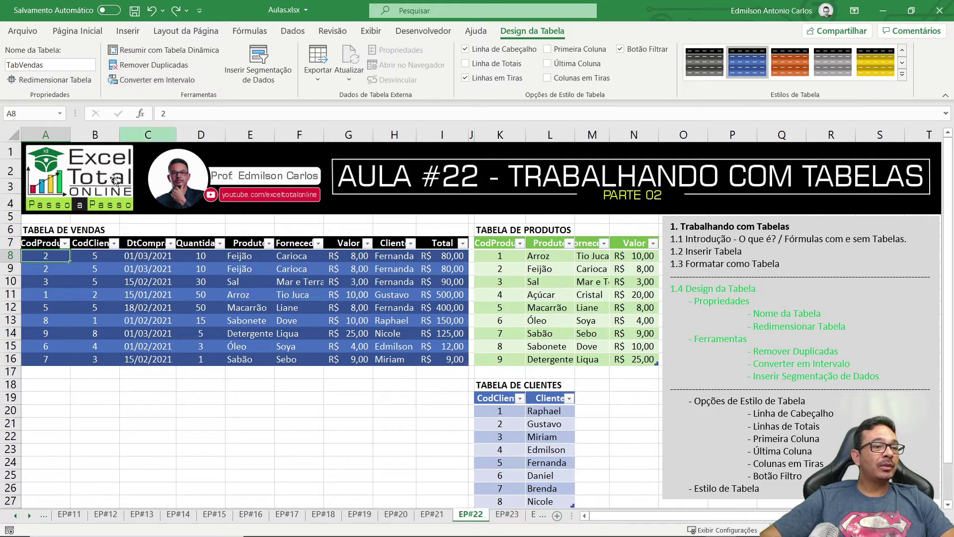
{"action": "left_click", "coordinate": [168, 66]}
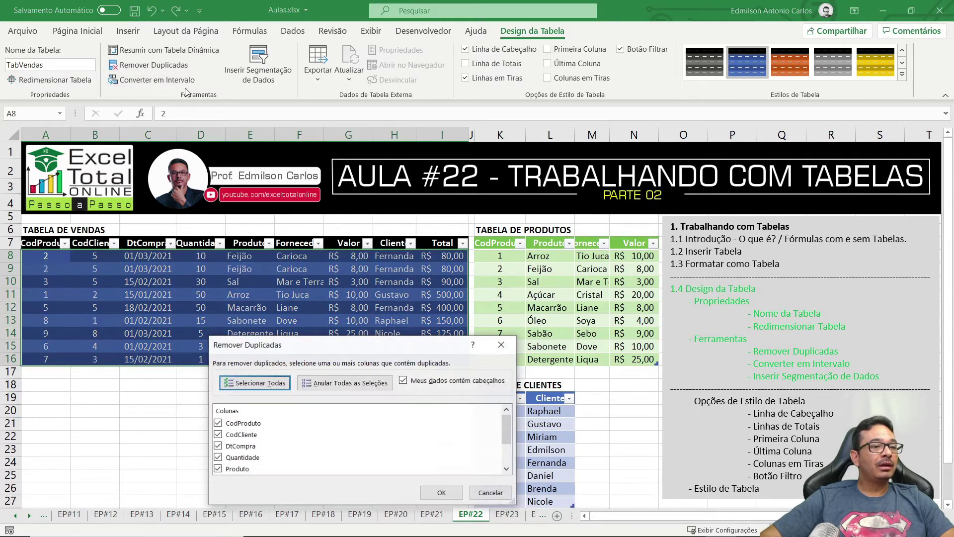
{"action": "left_click_drag", "start_coordinate": [351, 350], "coordinate": [422, 223]}
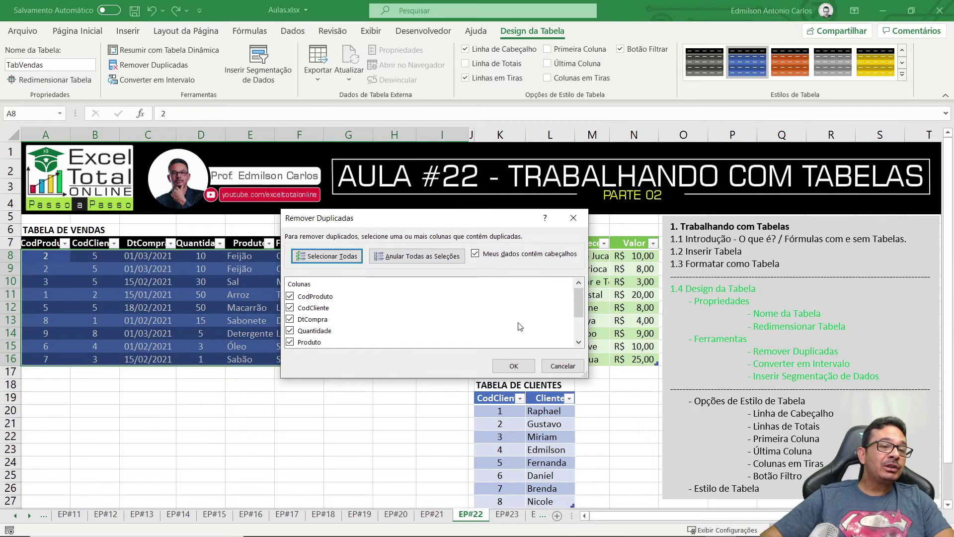
{"action": "mouse_move", "coordinate": [580, 305]}
{"action": "left_mouse_down"}
{"action": "mouse_move", "coordinate": [584, 329]}
{"action": "mouse_move", "coordinate": [577, 304]}
{"action": "left_mouse_up"}
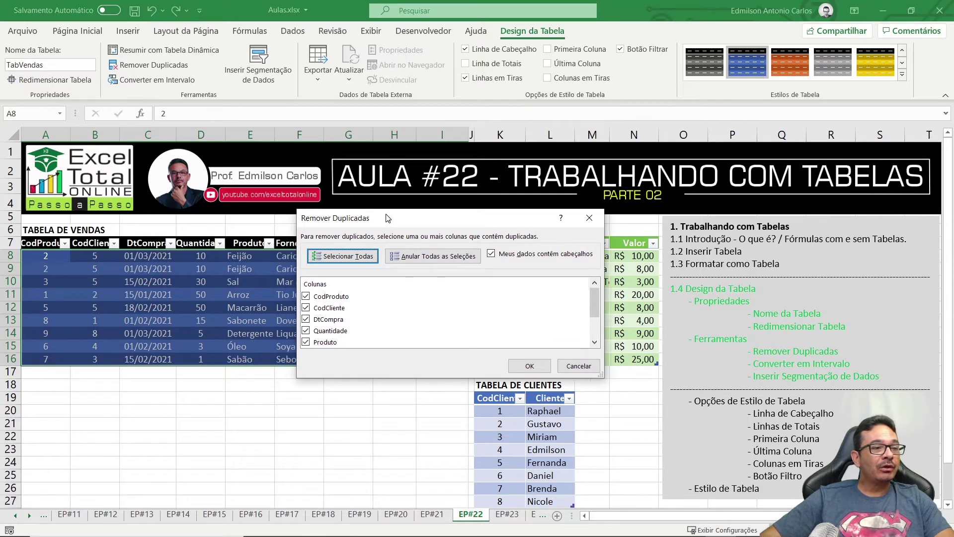
{"action": "left_click_drag", "start_coordinate": [372, 218], "coordinate": [351, 212]}
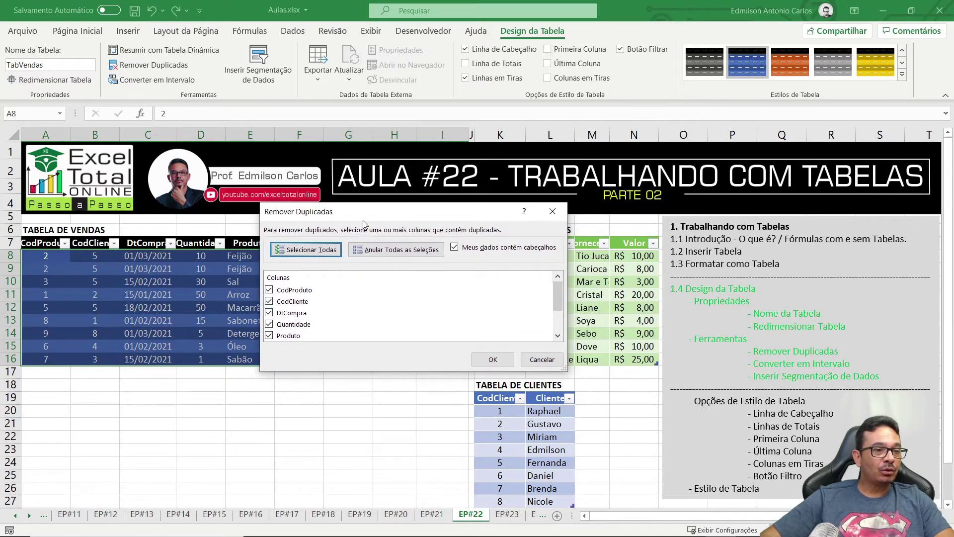
{"action": "left_click_drag", "start_coordinate": [348, 220], "coordinate": [314, 319]}
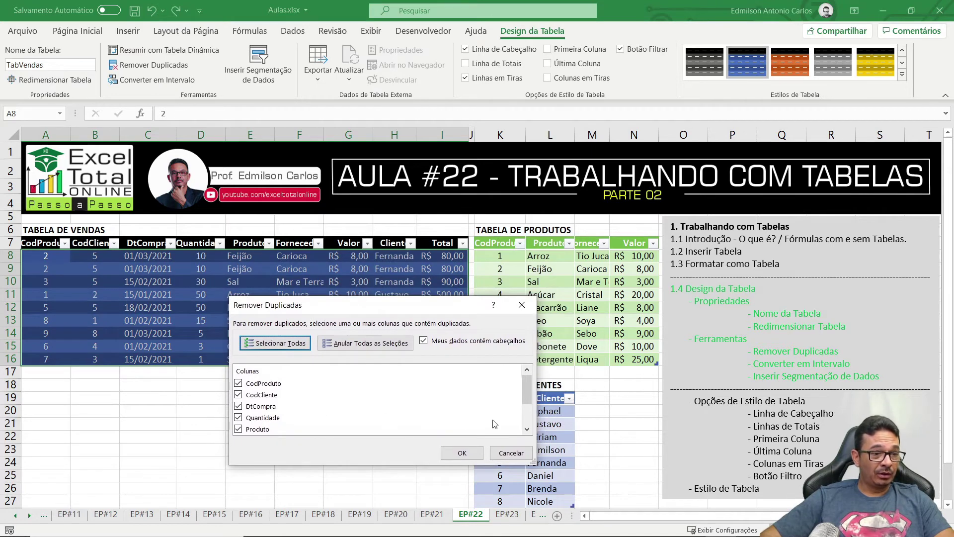
{"action": "mouse_move", "coordinate": [530, 392]}
{"action": "left_mouse_down"}
{"action": "mouse_move", "coordinate": [530, 417]}
{"action": "mouse_move", "coordinate": [530, 389]}
{"action": "left_mouse_up"}
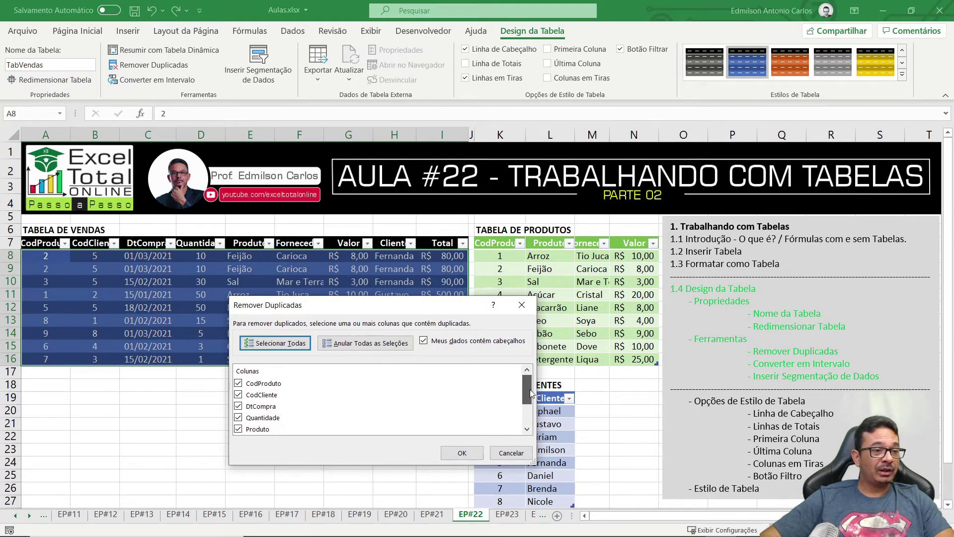
{"action": "left_click", "coordinate": [470, 453]}
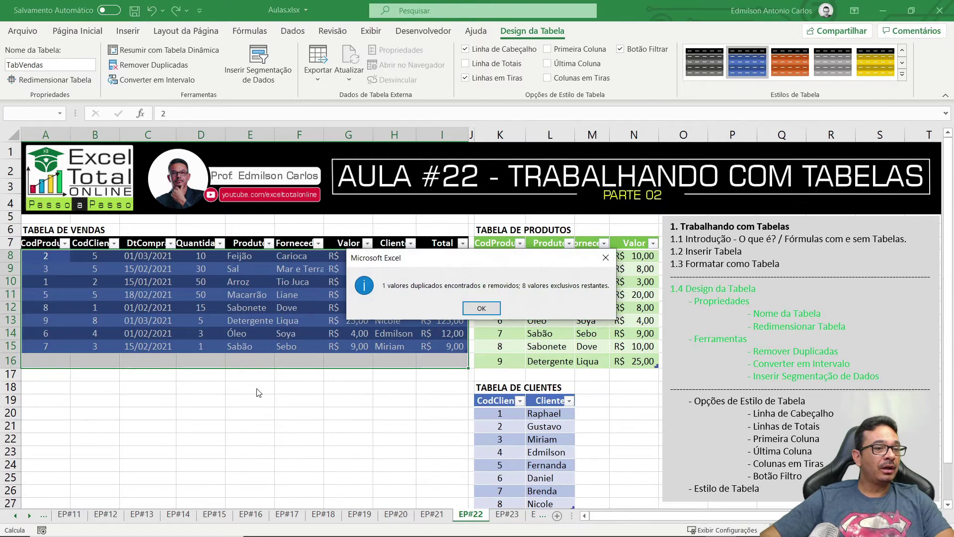
{"action": "left_click", "coordinate": [481, 309]}
Step: Undo the duplicate removal in the sales table
{"action": "left_click", "coordinate": [46, 256]}
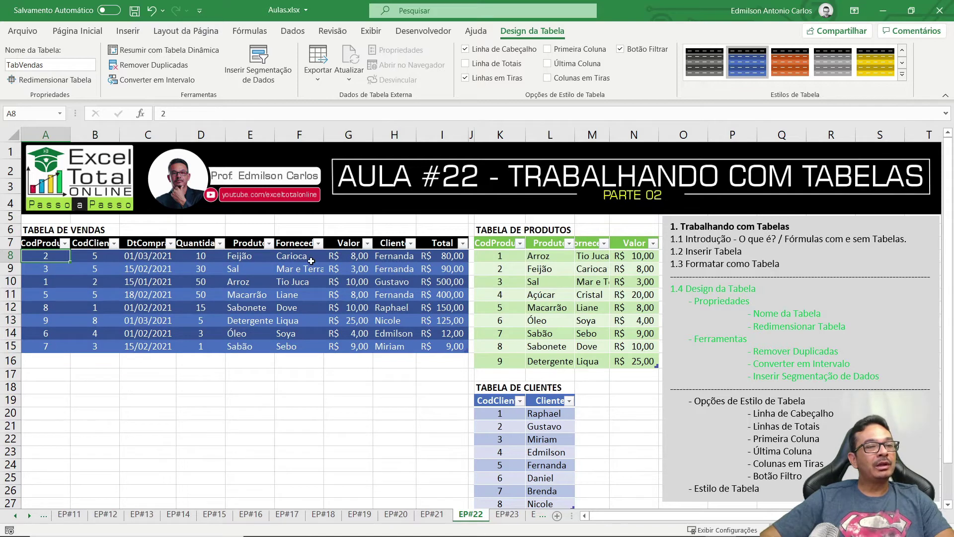
{"action": "left_click", "coordinate": [301, 295]}
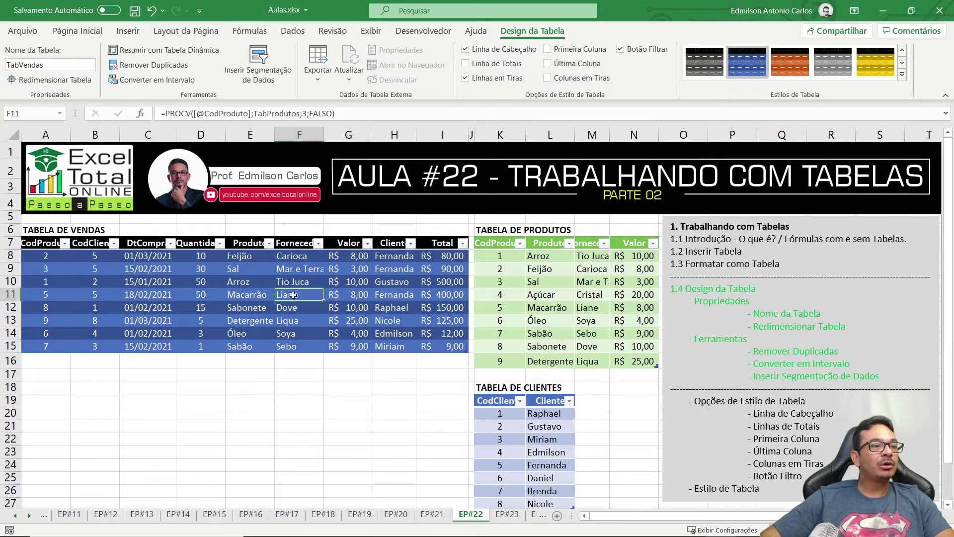
{"action": "left_click", "coordinate": [154, 11]}
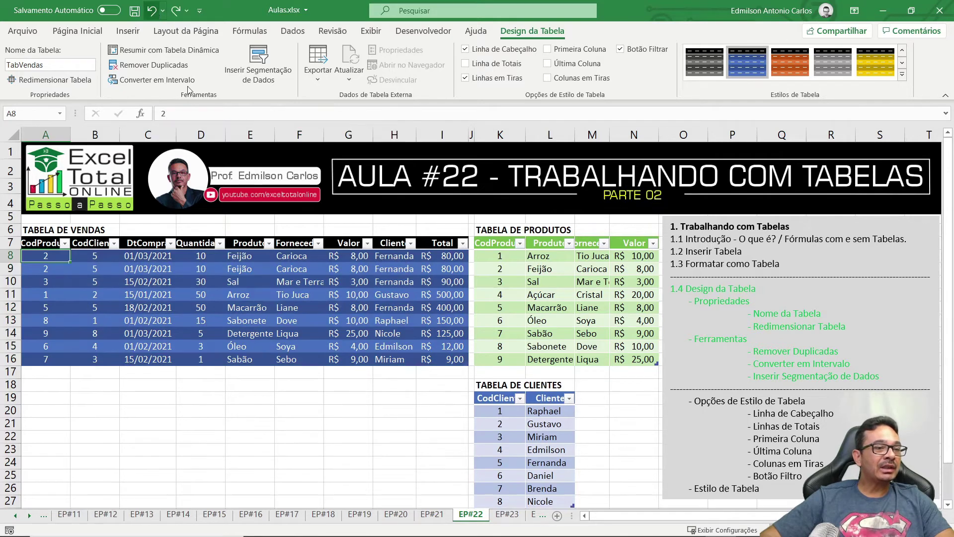
{"action": "left_click", "coordinate": [231, 307]}
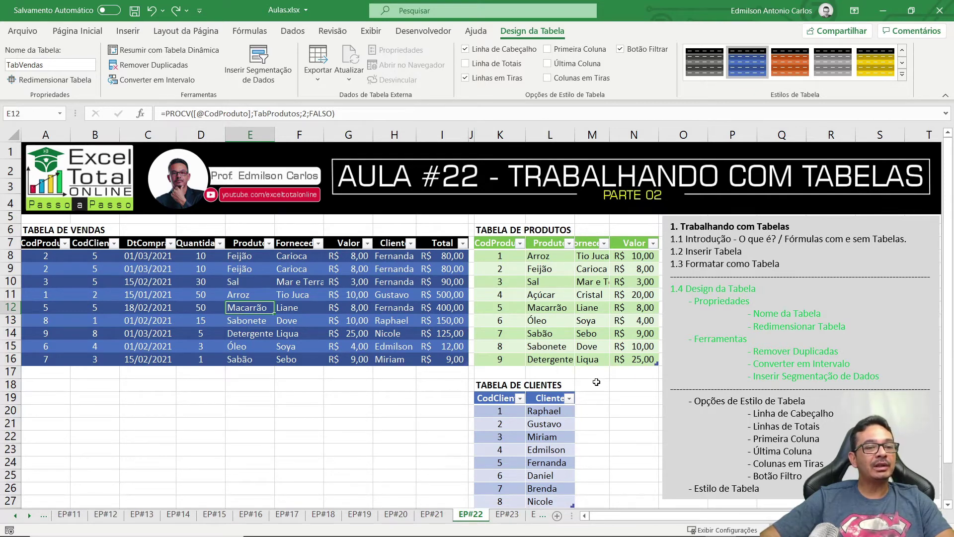
Step: Add a duplicate record in row 28 of the customers table, with code 1 and the first customer's name
{"action": "scroll", "coordinate": [596, 382], "scroll_direction": "down", "scroll_amount": 1}
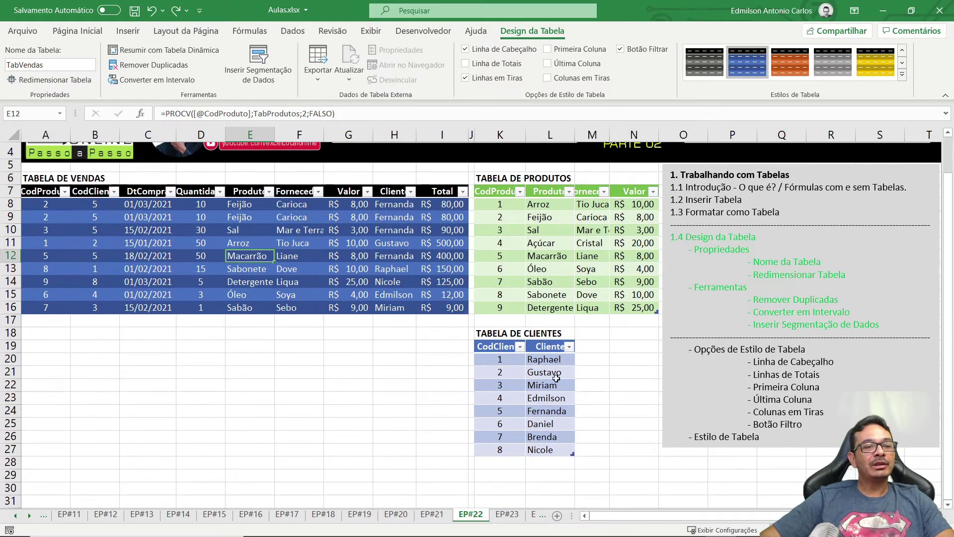
{"action": "left_click", "coordinate": [503, 461]}
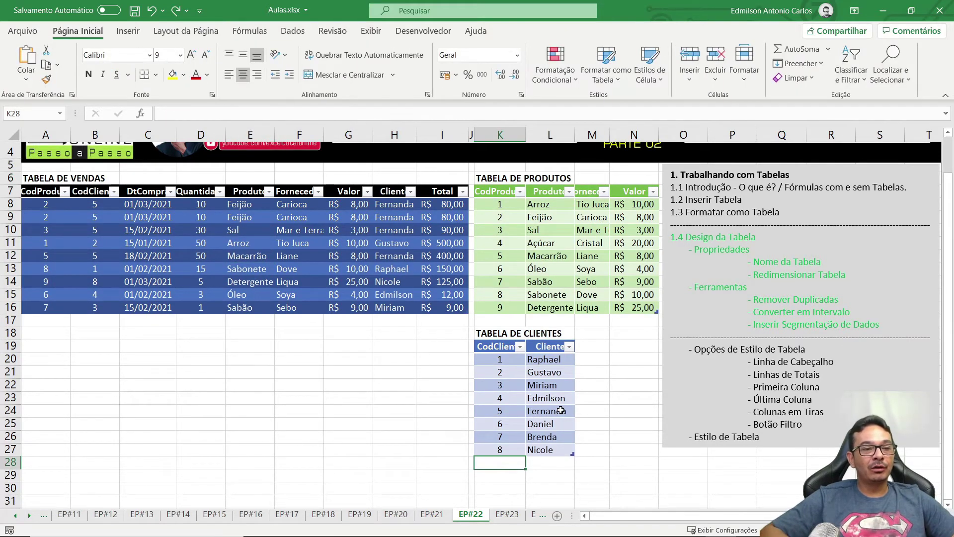
{"action": "type", "text": "1"}
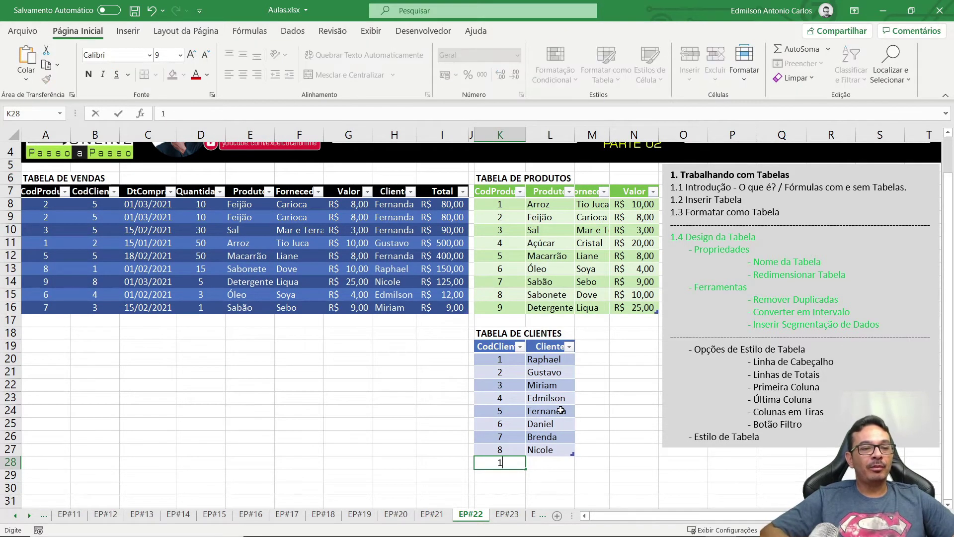
{"action": "key", "text": "Tab"}
{"action": "type", "text": "rAPHAEl"}
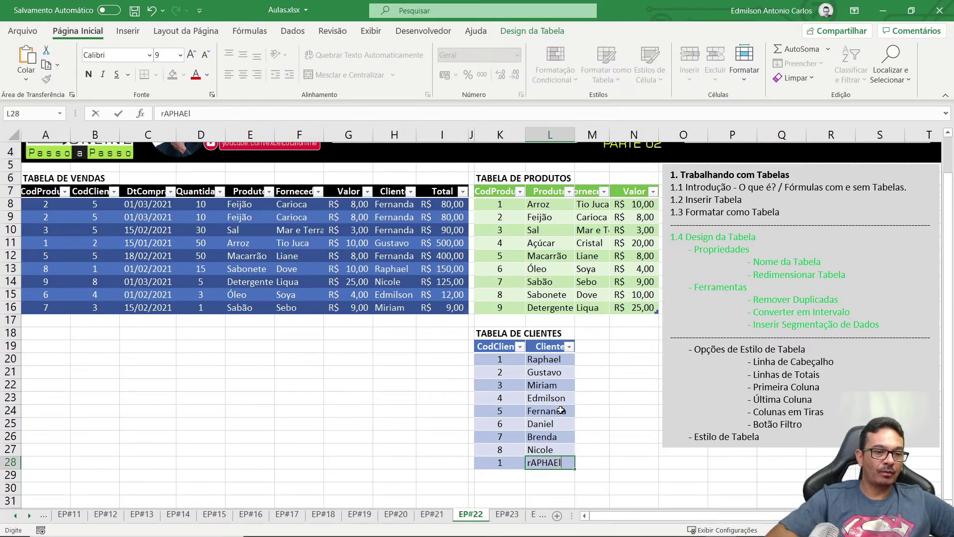
{"action": "key", "text": "Return"}
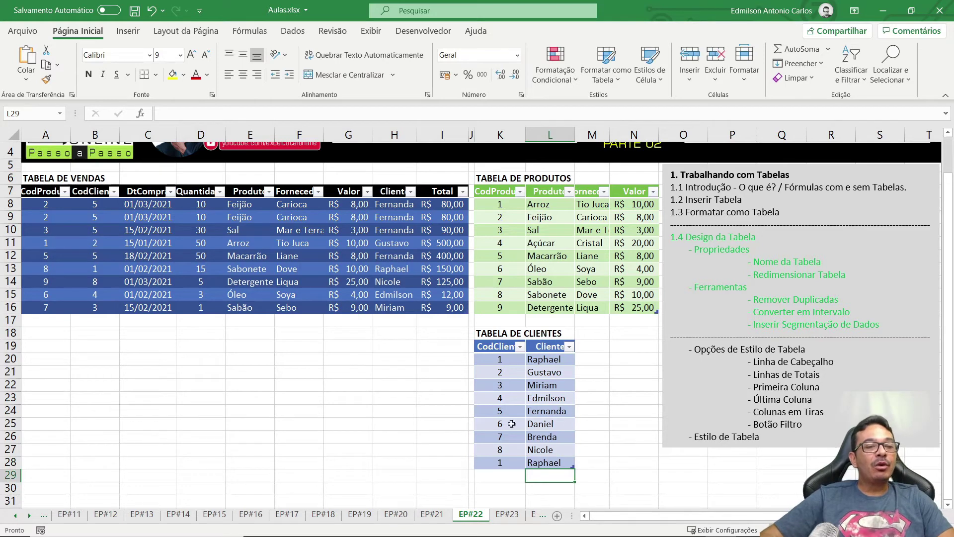
Step: Remove duplicates from the customers table, comparing only the CodCliente column and leaving Cliente out
{"action": "scroll", "coordinate": [559, 450], "scroll_direction": "up", "scroll_amount": 1}
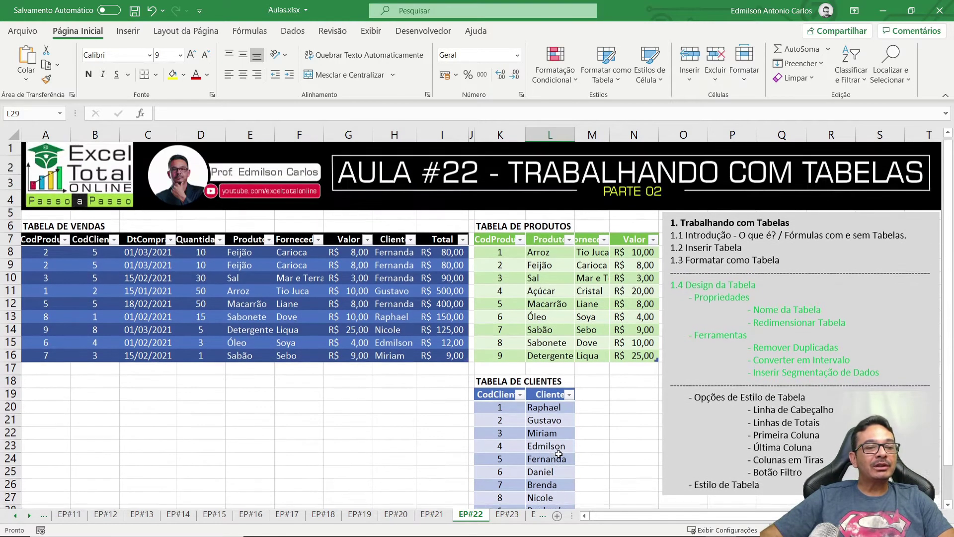
{"action": "scroll", "coordinate": [558, 453], "scroll_direction": "down", "scroll_amount": 1}
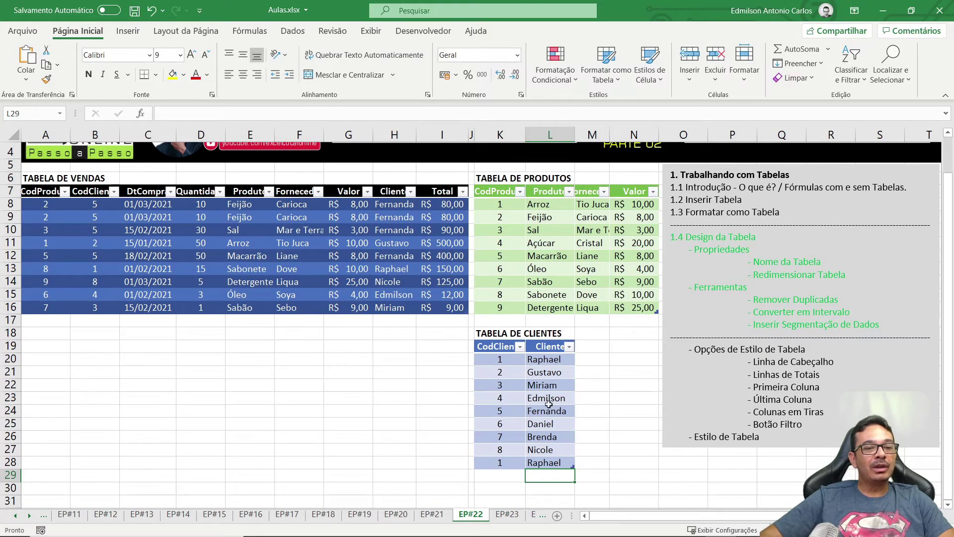
{"action": "left_click", "coordinate": [503, 360]}
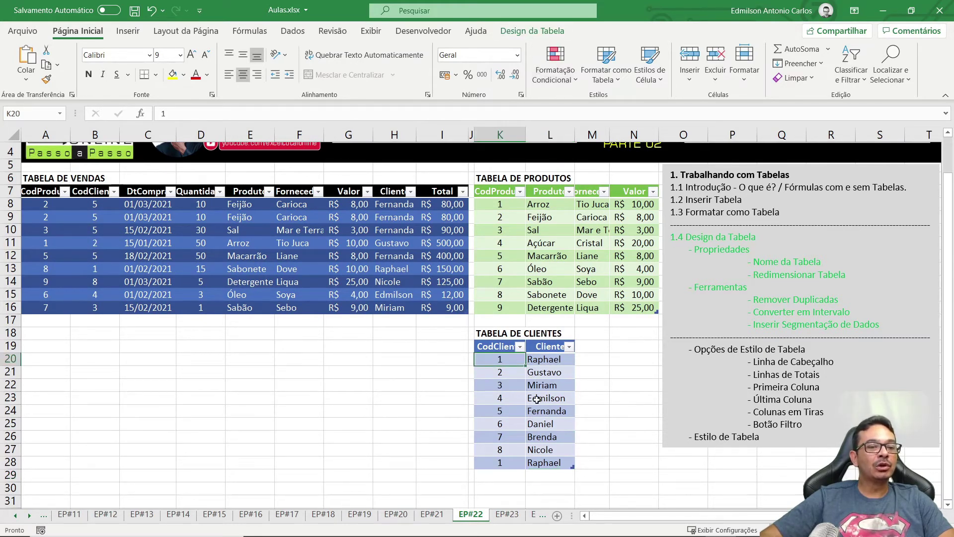
{"action": "left_click", "coordinate": [520, 33]}
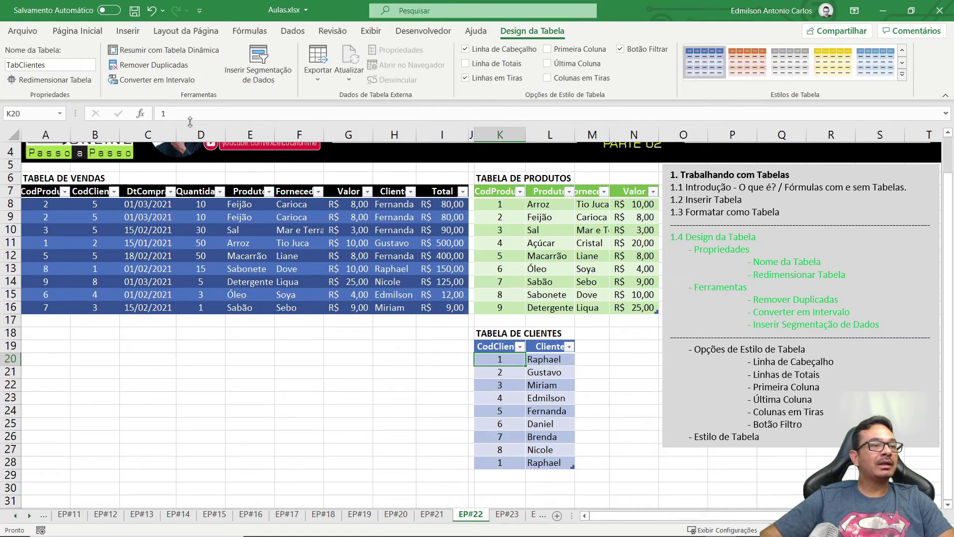
{"action": "left_click", "coordinate": [152, 65]}
{"action": "left_click_drag", "start_coordinate": [409, 298], "coordinate": [329, 255]}
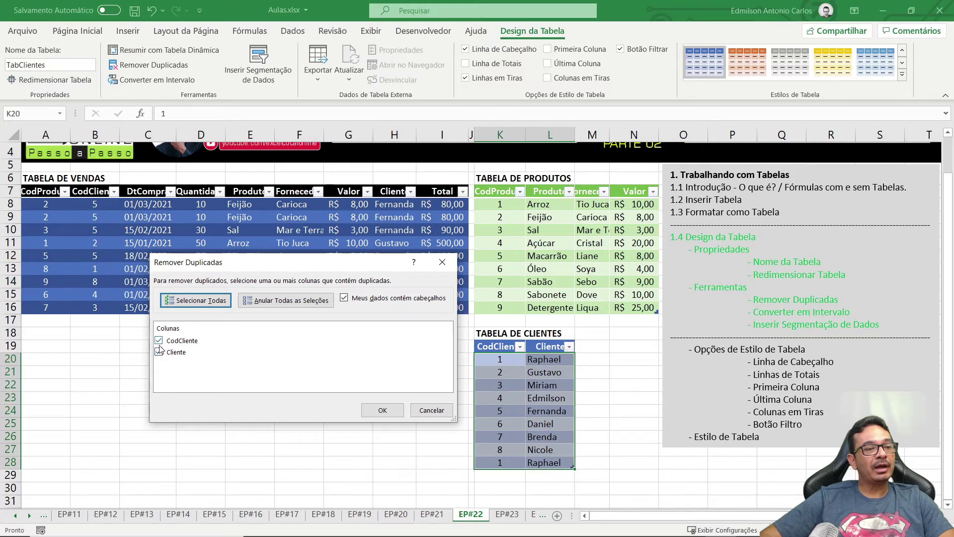
{"action": "left_click", "coordinate": [160, 340]}
{"action": "left_click", "coordinate": [159, 352]}
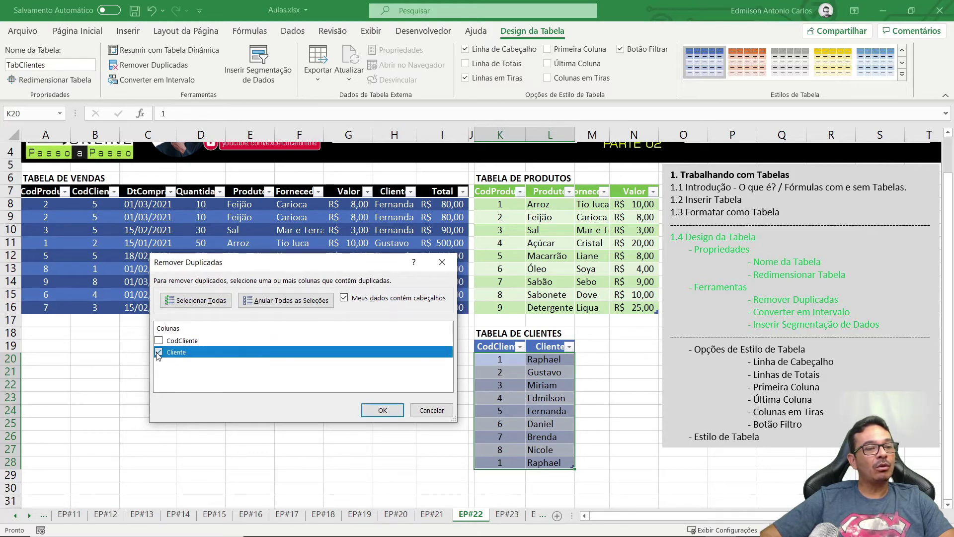
{"action": "left_click", "coordinate": [159, 340]}
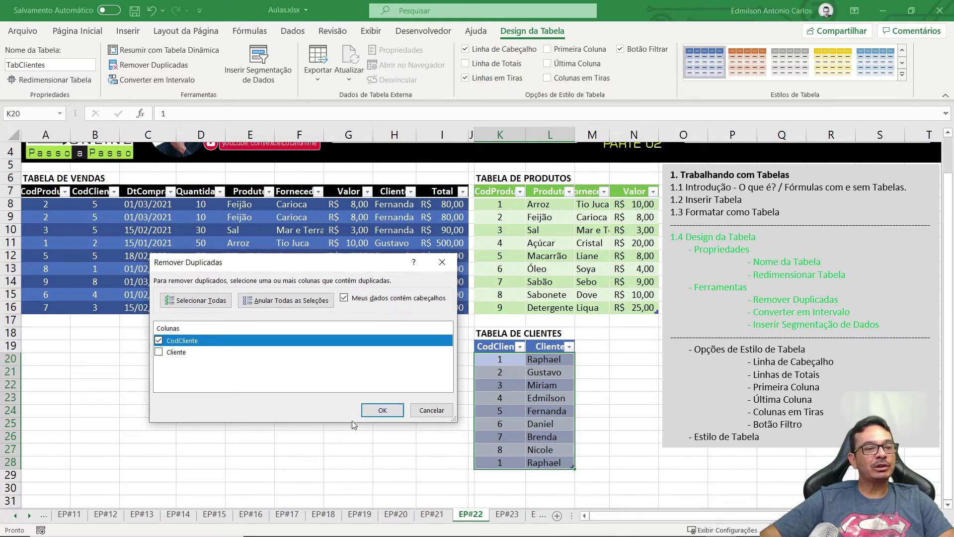
{"action": "left_click", "coordinate": [381, 410]}
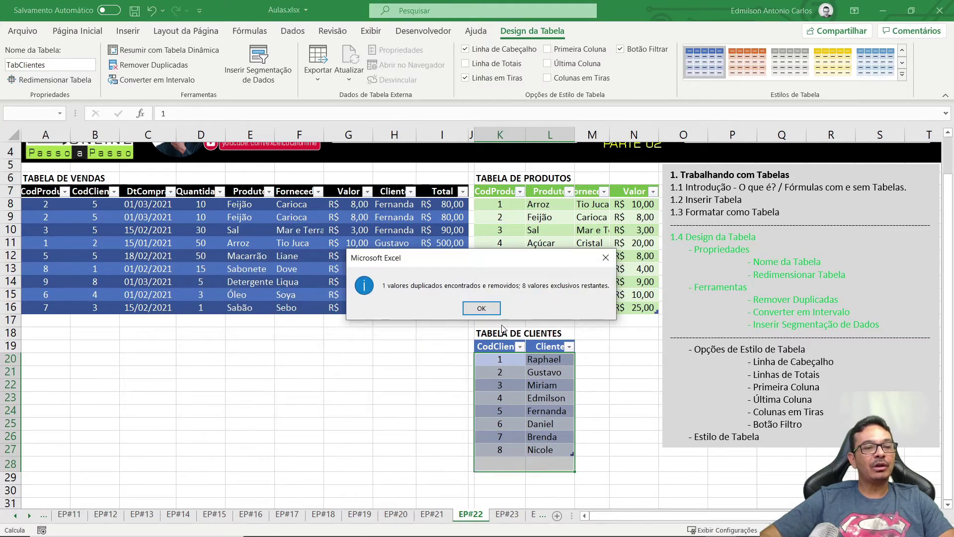
{"action": "left_click", "coordinate": [481, 308]}
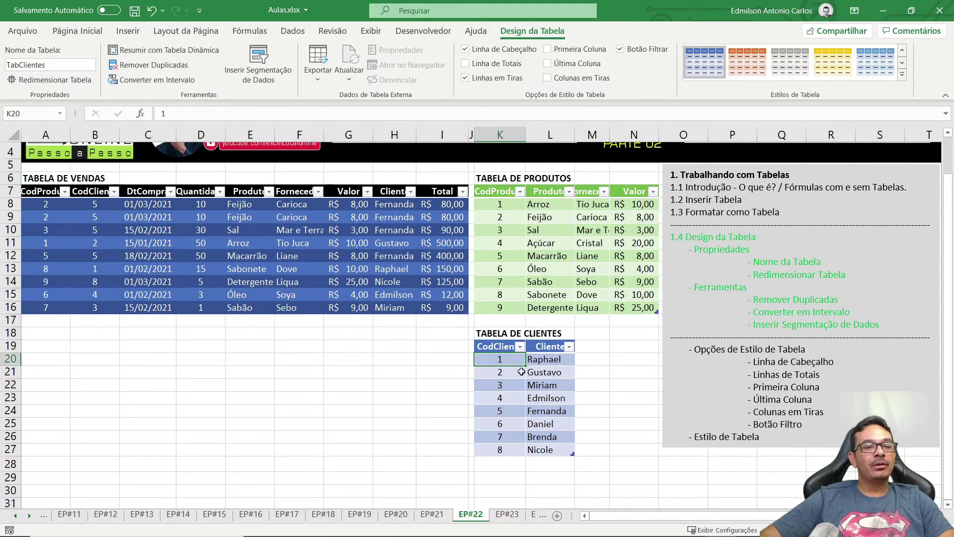
Step: Select the whole sales table including its headers, cells A7:I16
{"action": "scroll", "coordinate": [502, 383], "scroll_direction": "up", "scroll_amount": 1}
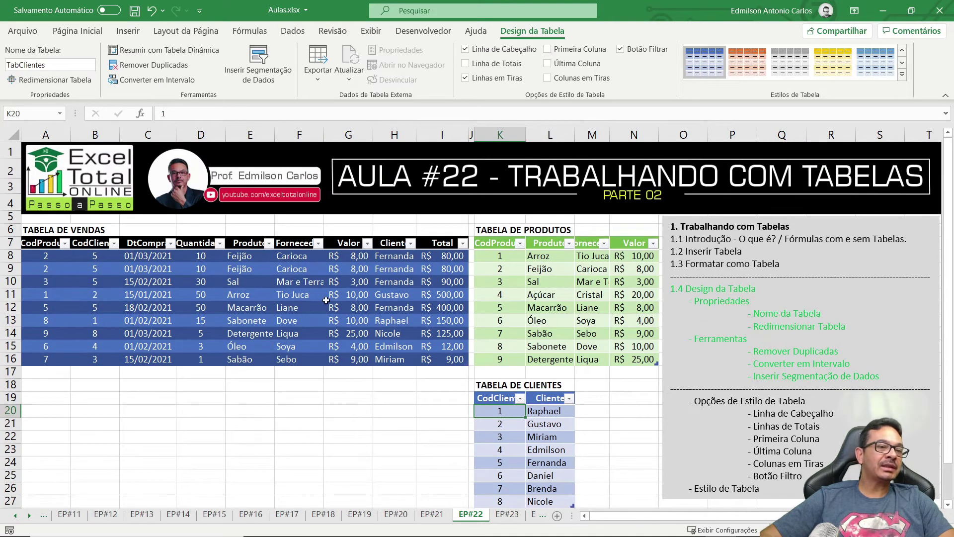
{"action": "left_click", "coordinate": [329, 298]}
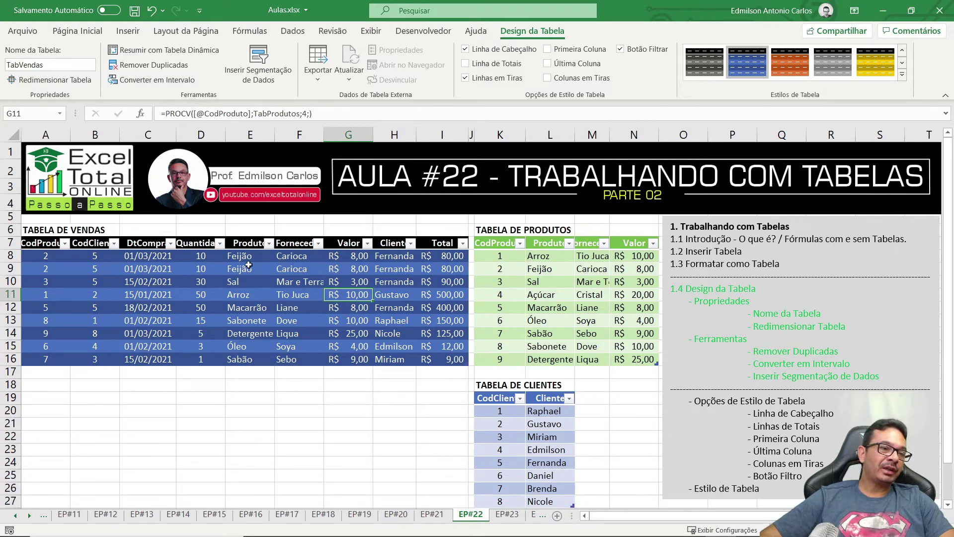
{"action": "left_click_drag", "start_coordinate": [41, 243], "coordinate": [428, 357]}
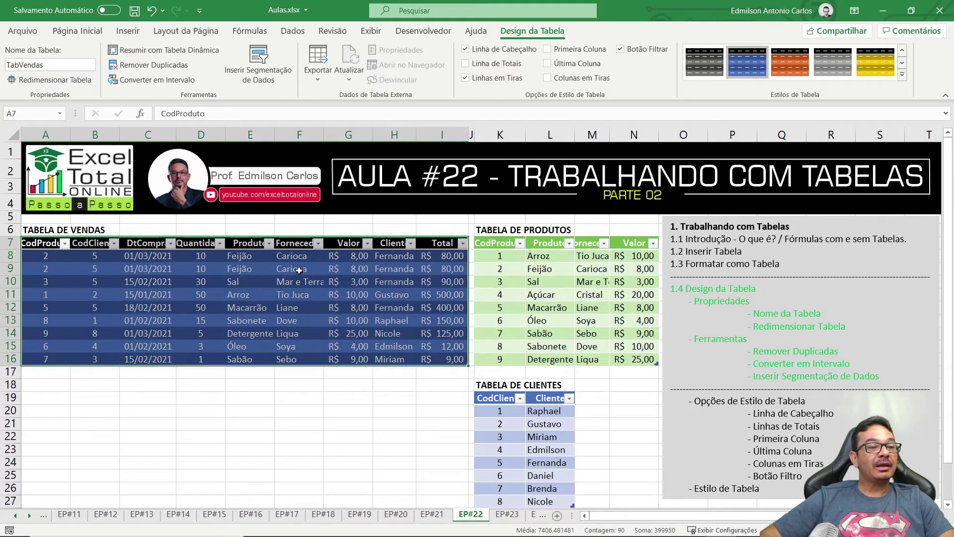
{"action": "left_click", "coordinate": [295, 256]}
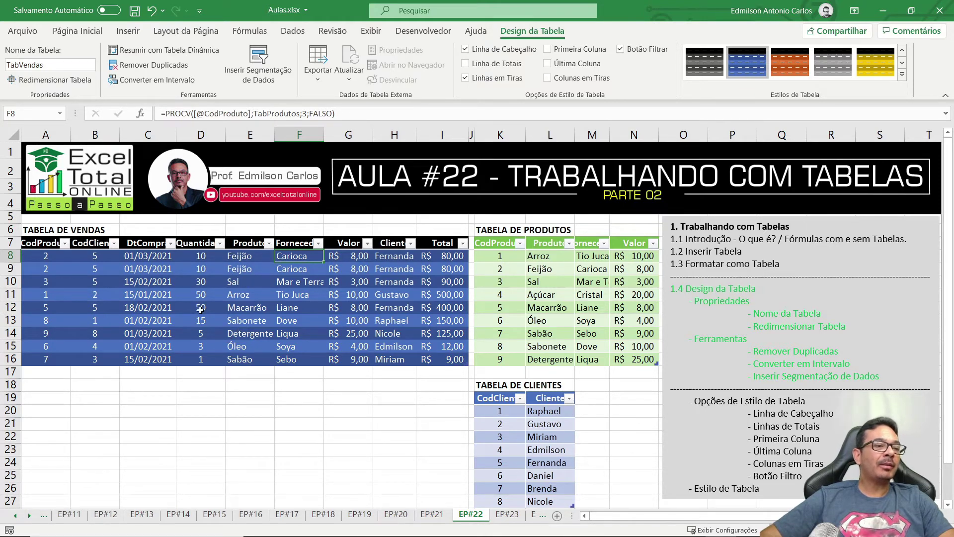
{"action": "left_click_drag", "start_coordinate": [43, 242], "coordinate": [443, 358]}
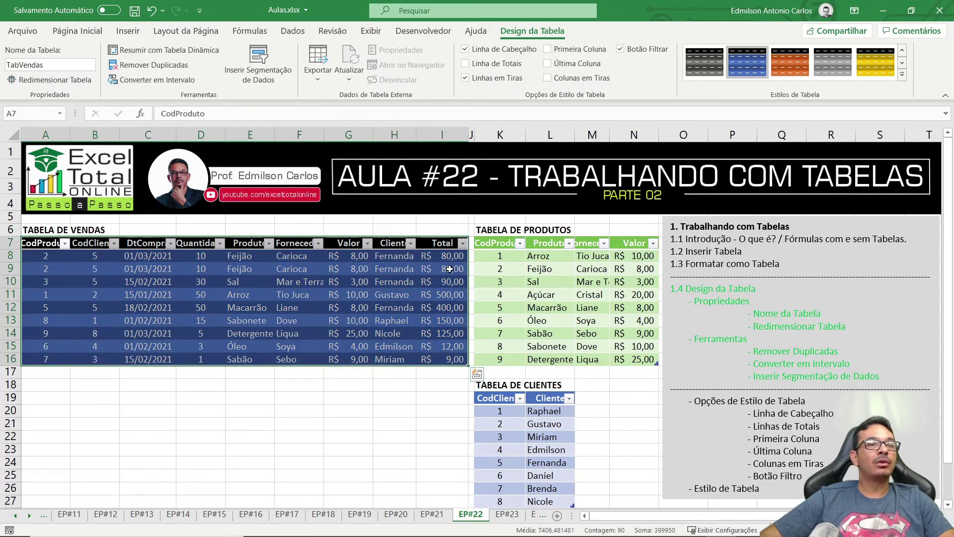
Step: Convert the sales table to a normal range and check the lookup formulas in its cells, including E8
{"action": "left_click", "coordinate": [157, 80]}
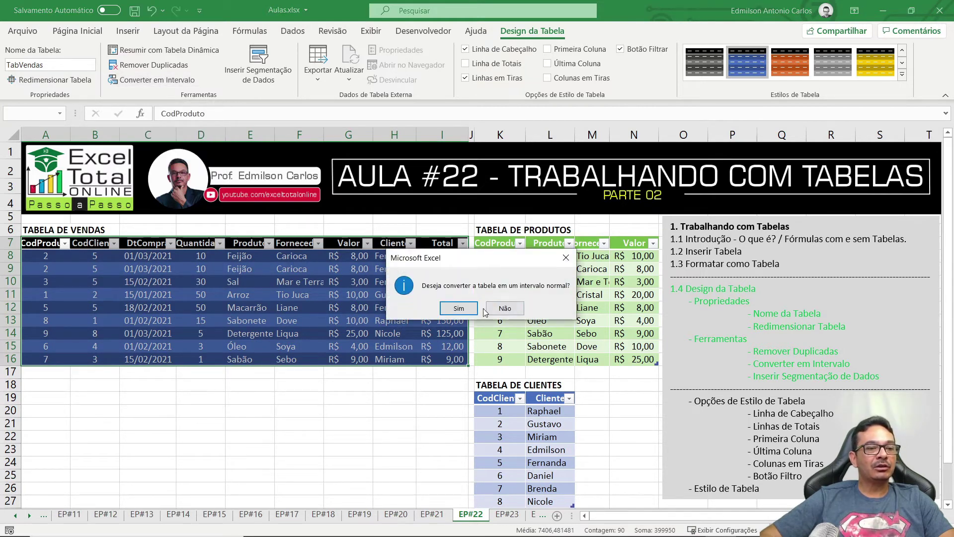
{"action": "left_click", "coordinate": [459, 308]}
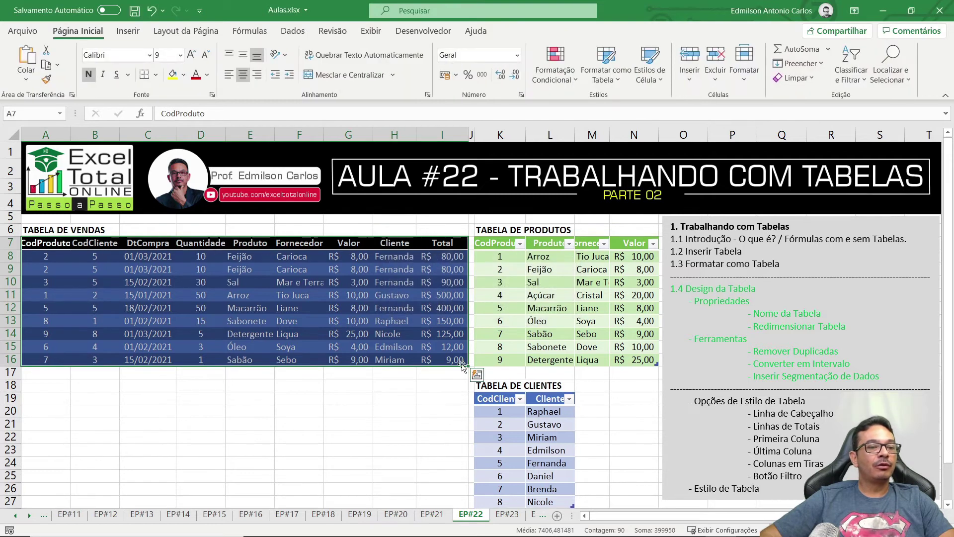
{"action": "left_click", "coordinate": [310, 307]}
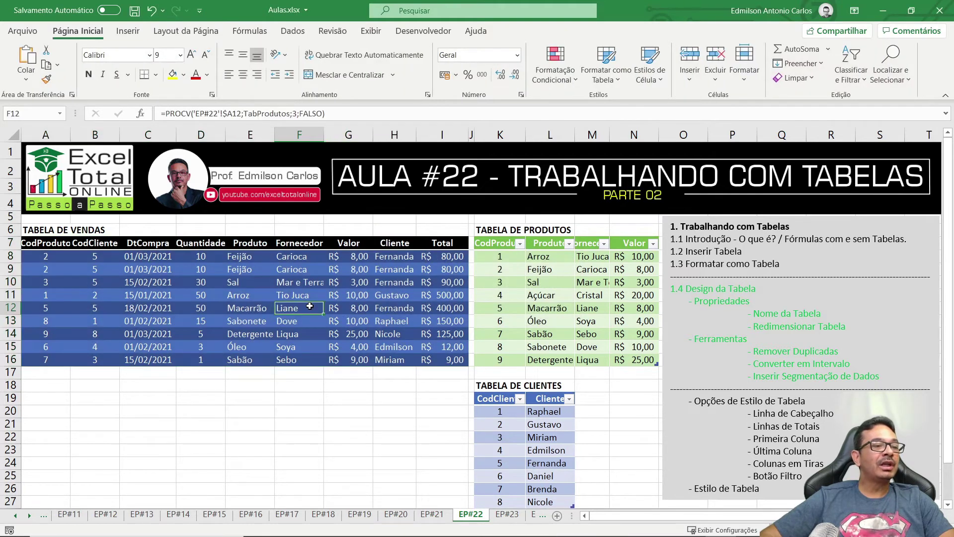
{"action": "left_click", "coordinate": [180, 293]}
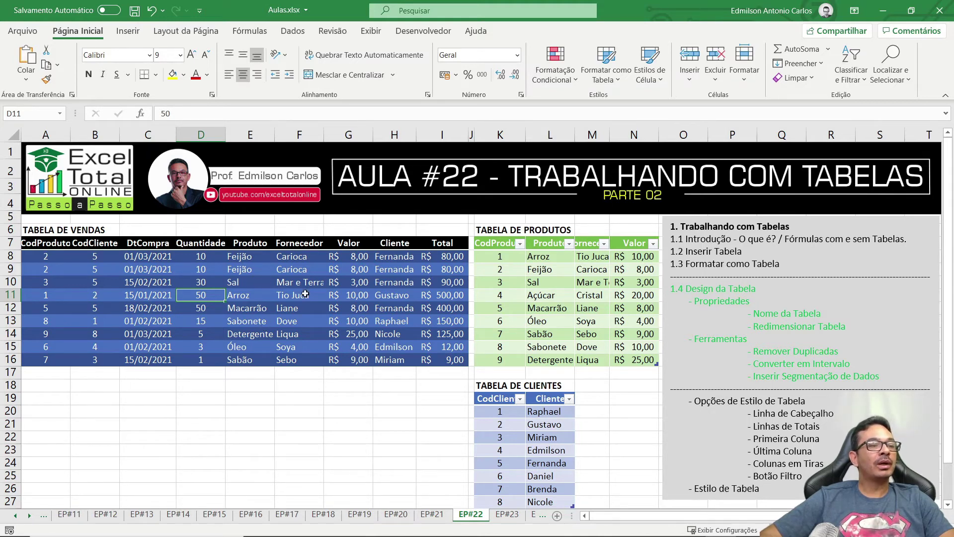
{"action": "left_click", "coordinate": [244, 257]}
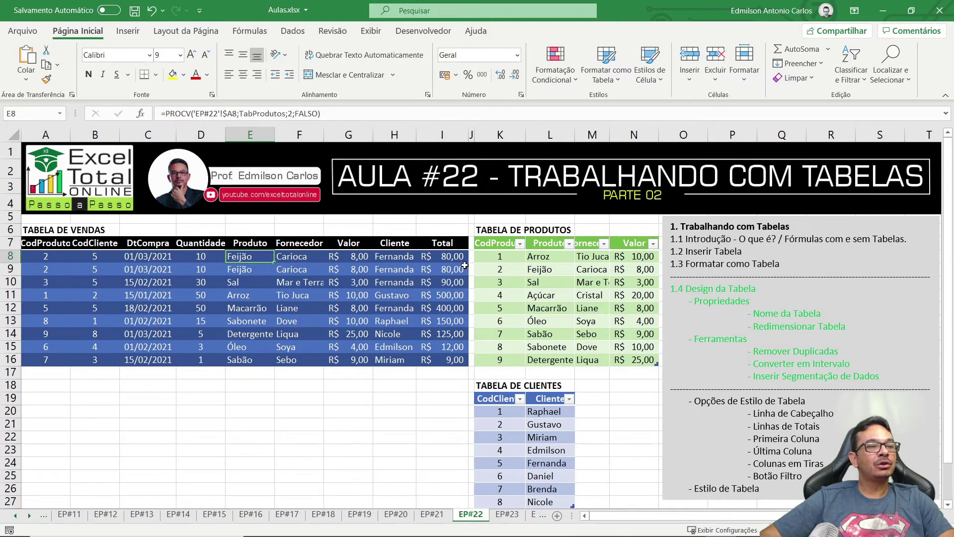
{"action": "left_click", "coordinate": [194, 113]}
{"action": "left_click_drag", "start_coordinate": [195, 114], "coordinate": [218, 113]}
{"action": "left_click", "coordinate": [338, 410]}
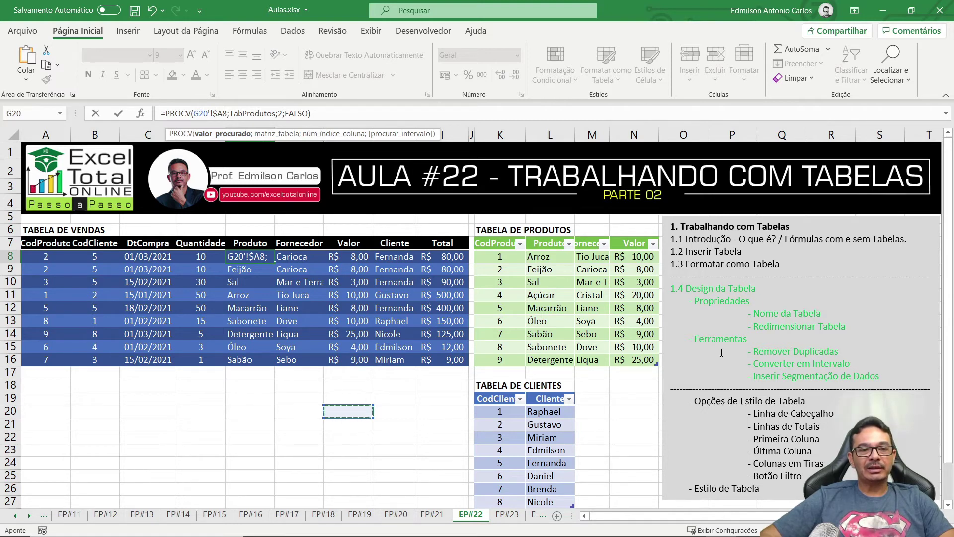
{"action": "key", "text": "Return"}
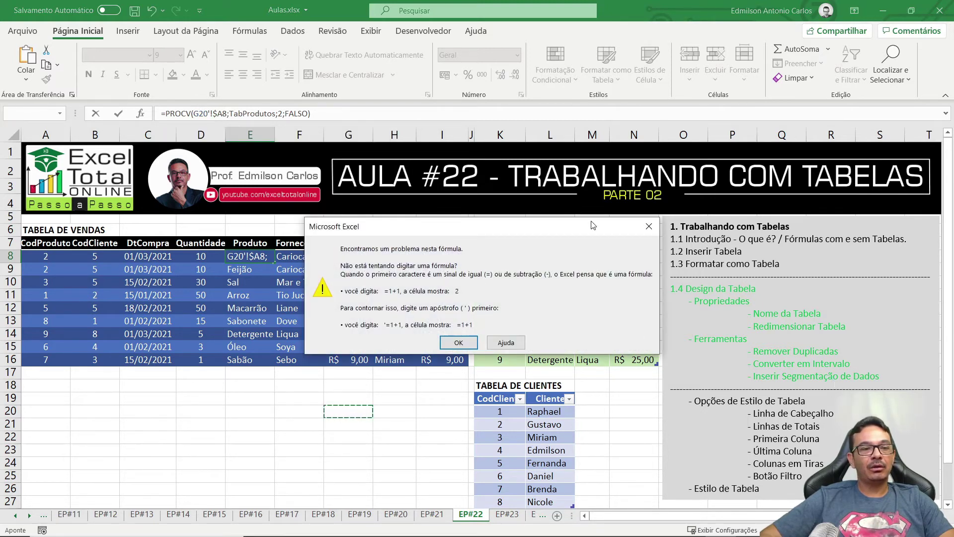
{"action": "key", "text": "Return"}
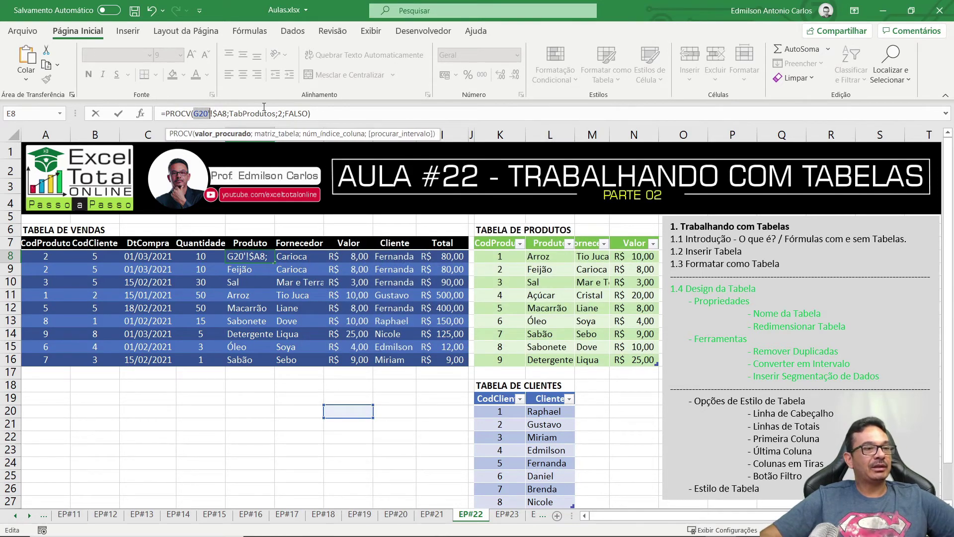
{"action": "key", "text": "Escape"}
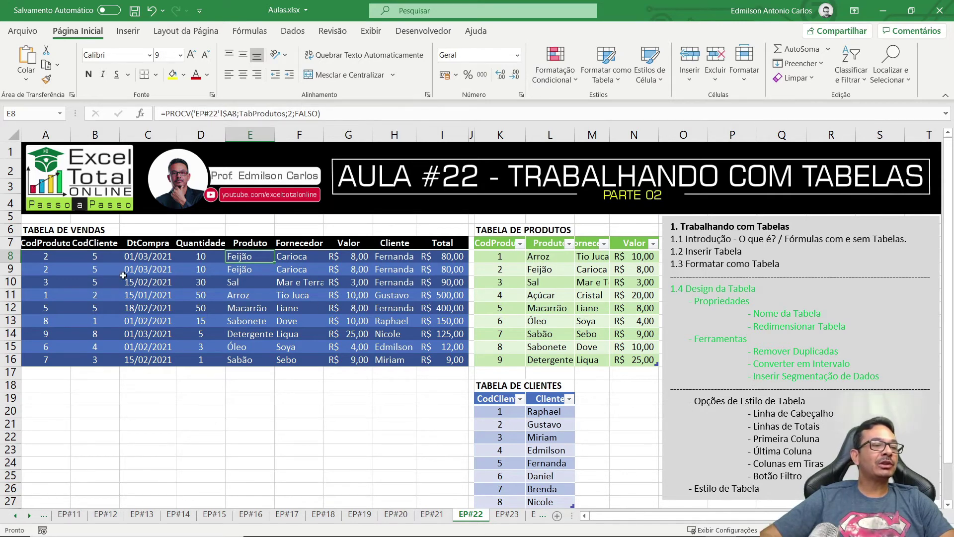
Step: Undo the conversion of the sales table to a normal range
{"action": "left_click_drag", "start_coordinate": [42, 239], "coordinate": [433, 358]}
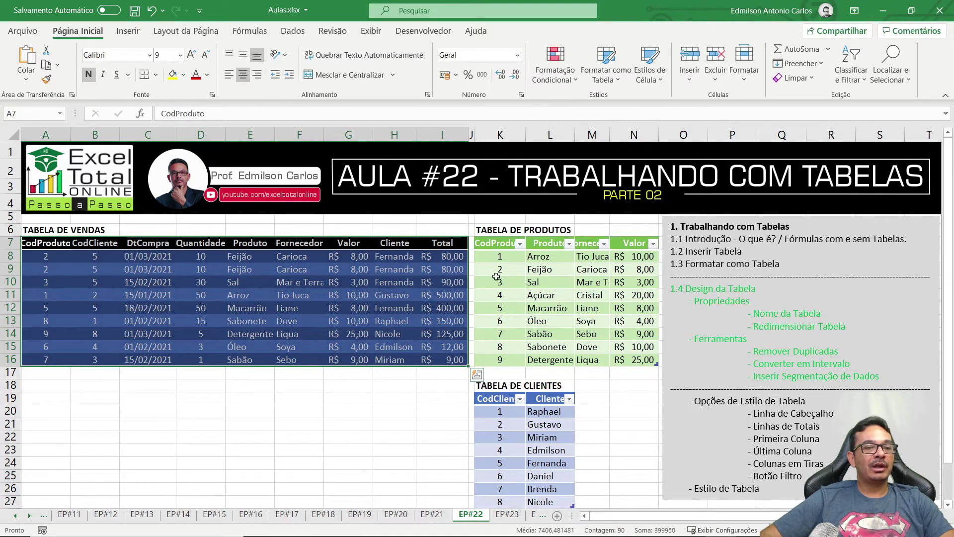
{"action": "left_click", "coordinate": [392, 296]}
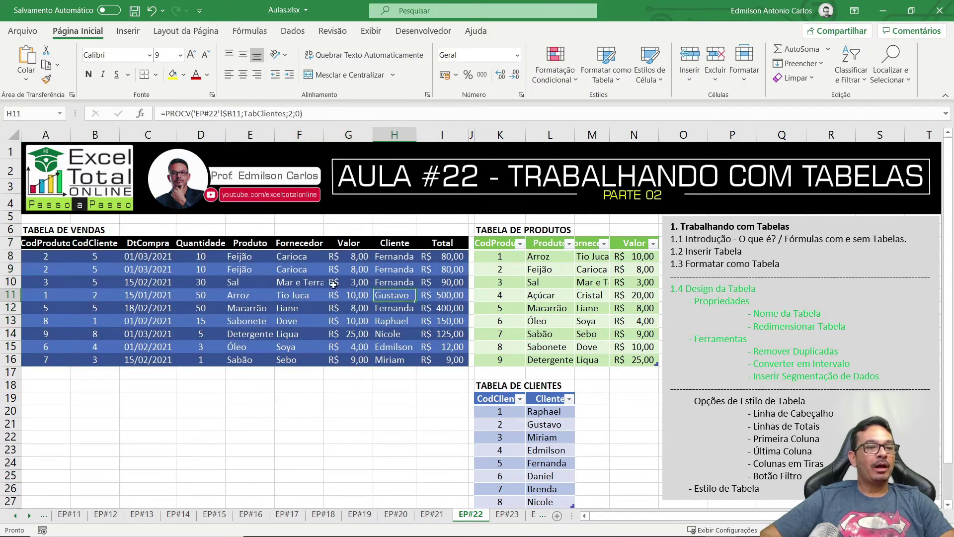
{"action": "left_click", "coordinate": [152, 11]}
Step: Insert slicers for the CodProduto and CodCliente columns of the sales table
{"action": "left_click", "coordinate": [296, 295]}
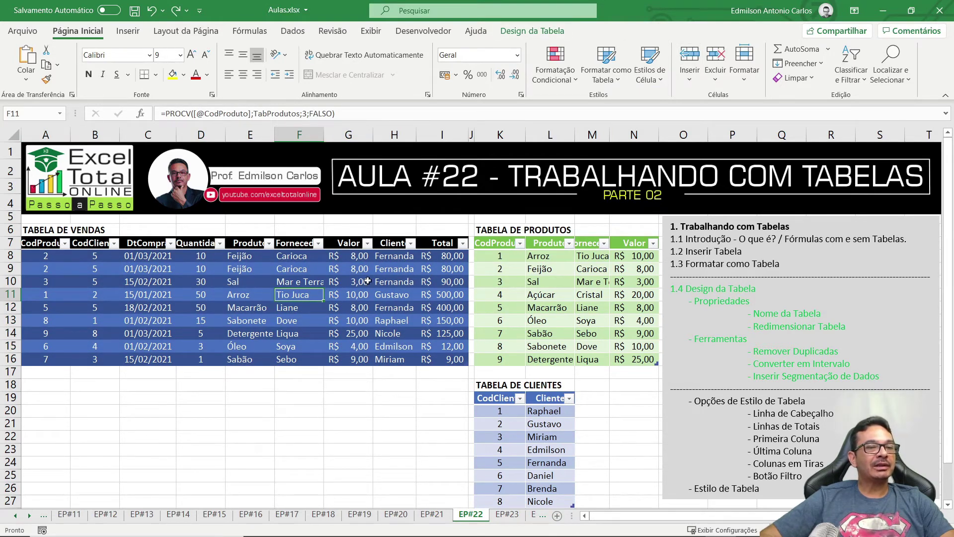
{"action": "left_click", "coordinate": [530, 34]}
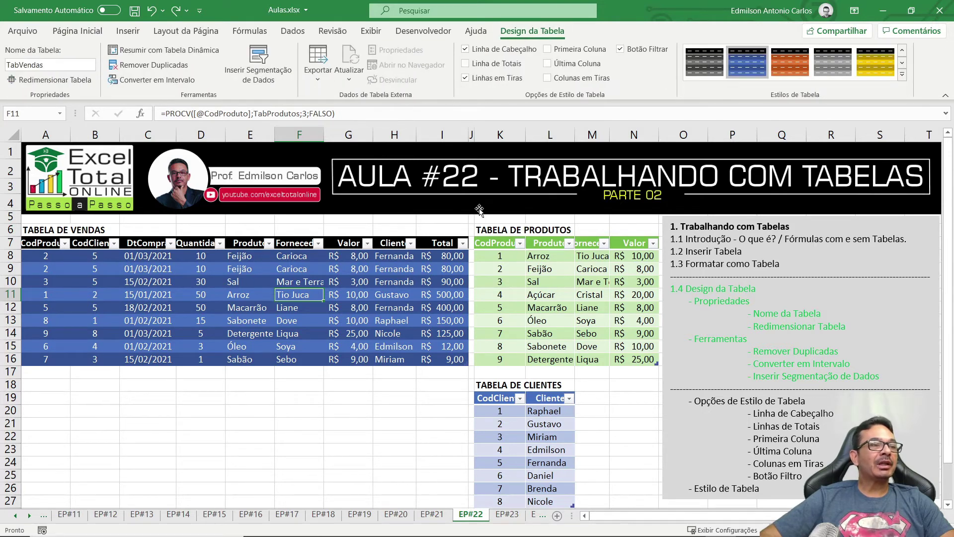
{"action": "left_click", "coordinate": [259, 63]}
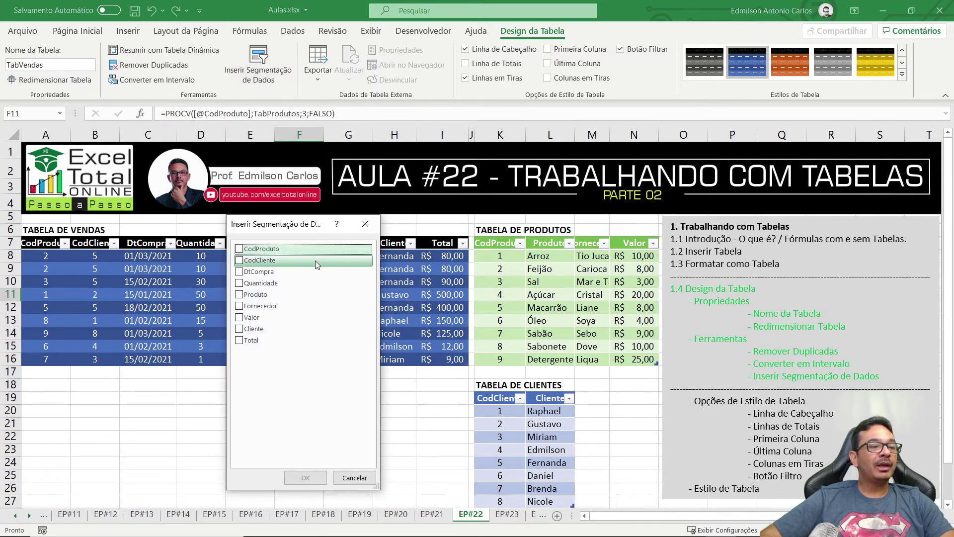
{"action": "left_click_drag", "start_coordinate": [287, 227], "coordinate": [488, 223]}
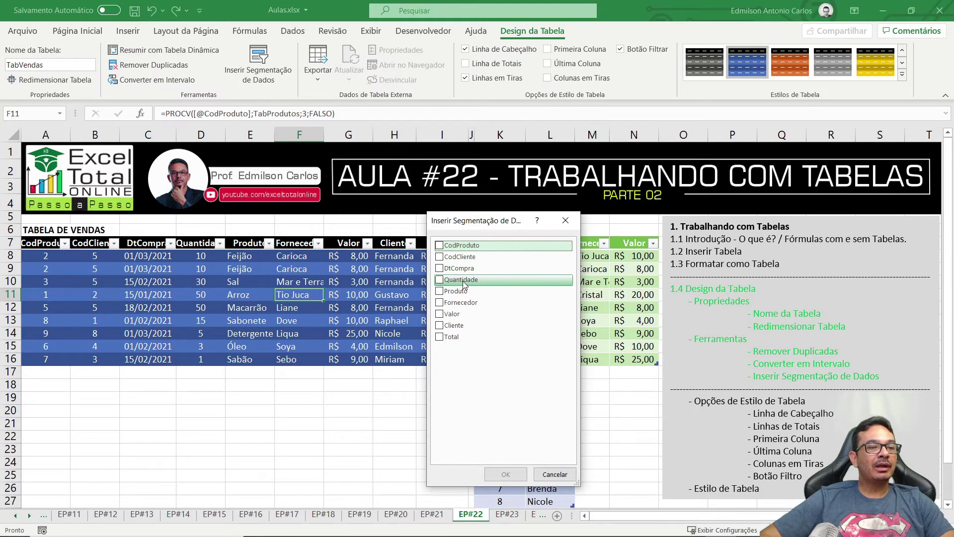
{"action": "left_click", "coordinate": [440, 246]}
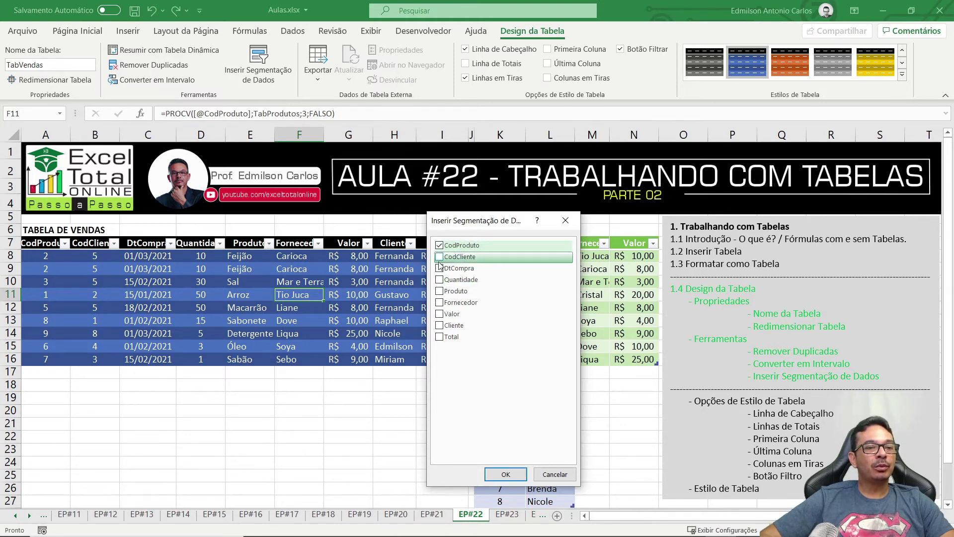
{"action": "left_click", "coordinate": [439, 256]}
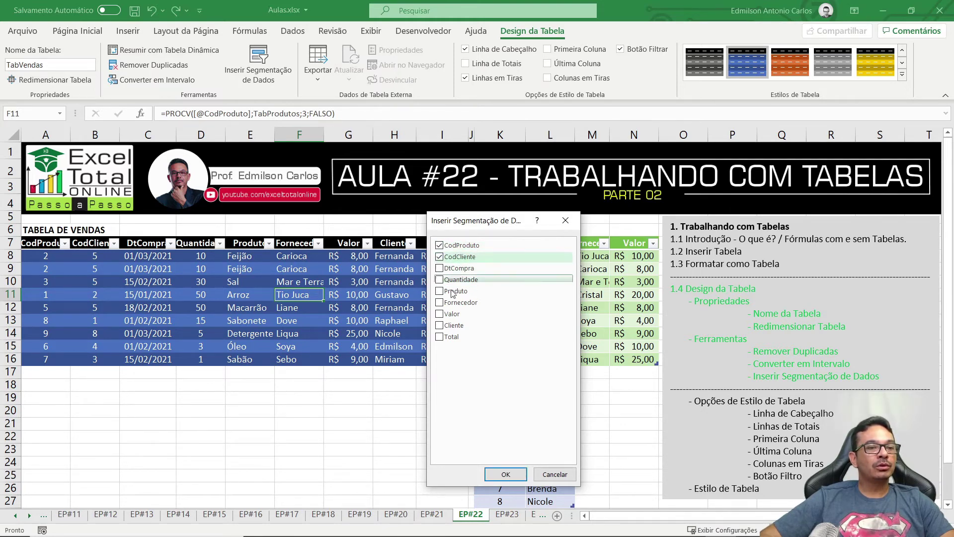
{"action": "left_click", "coordinate": [506, 475]}
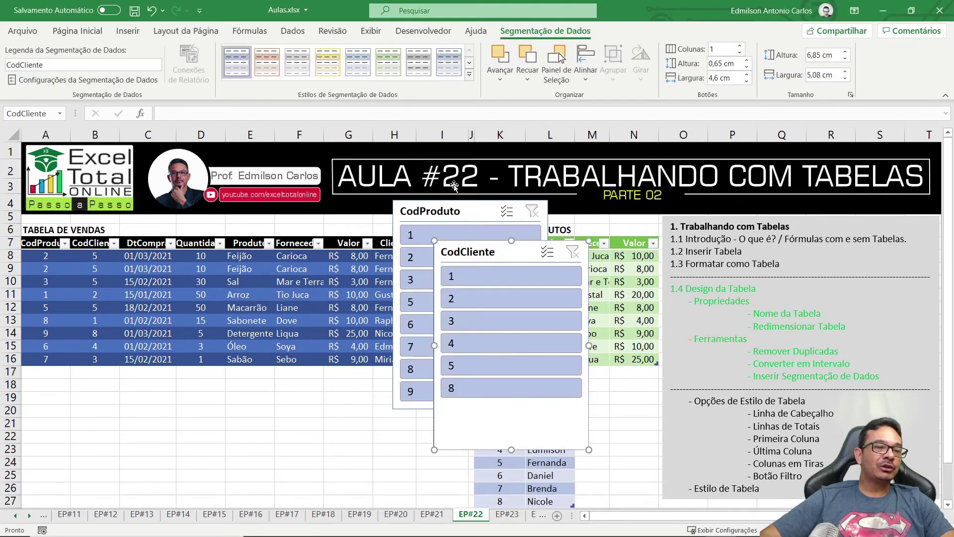
Step: Place the CodProduto and CodCliente slicers side by side below the sales table, narrow both, and shorten CodCliente to about 5 cm
{"action": "left_click_drag", "start_coordinate": [445, 218], "coordinate": [99, 370]}
{"action": "left_click_drag", "start_coordinate": [177, 434], "coordinate": [88, 435]}
{"action": "left_click_drag", "start_coordinate": [500, 252], "coordinate": [170, 370]}
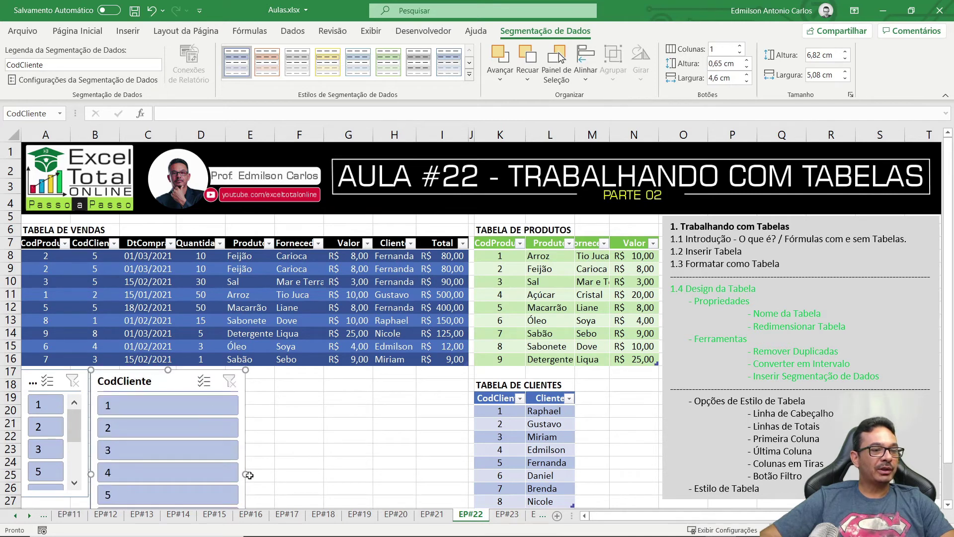
{"action": "left_click_drag", "start_coordinate": [240, 473], "coordinate": [138, 474]}
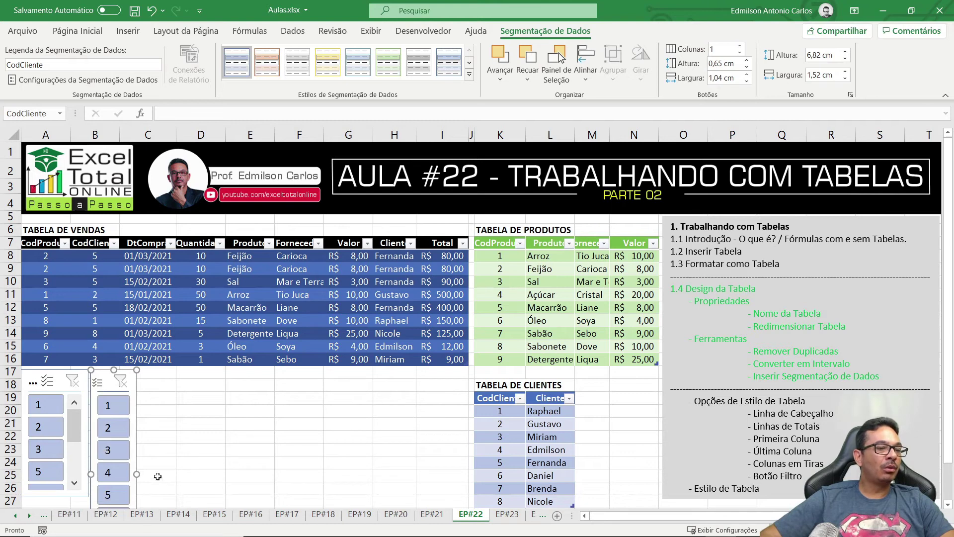
{"action": "mouse_move", "coordinate": [112, 369]}
{"action": "left_mouse_down"}
{"action": "mouse_move", "coordinate": [113, 387]}
{"action": "mouse_move", "coordinate": [108, 376]}
{"action": "left_mouse_up"}
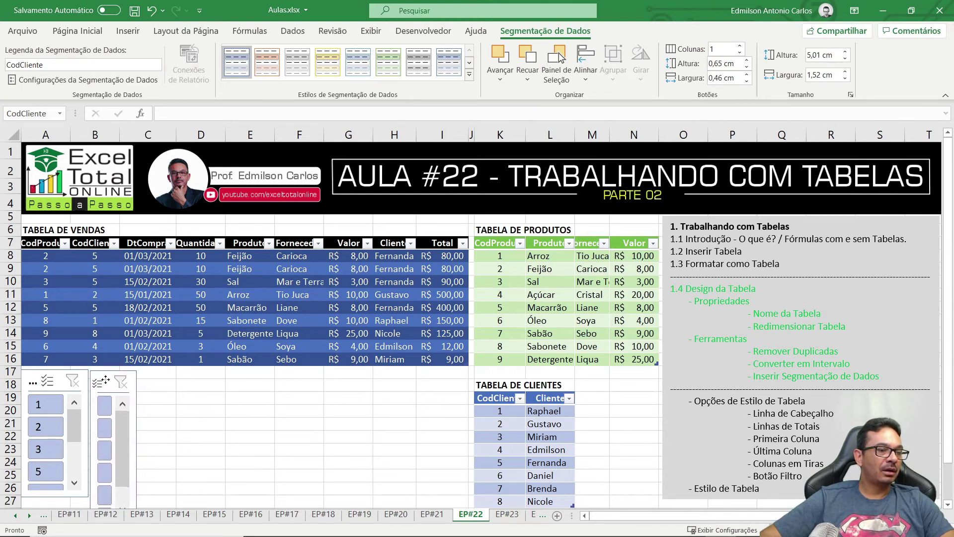
{"action": "left_click_drag", "start_coordinate": [138, 448], "coordinate": [157, 447]}
{"action": "left_click", "coordinate": [259, 448]}
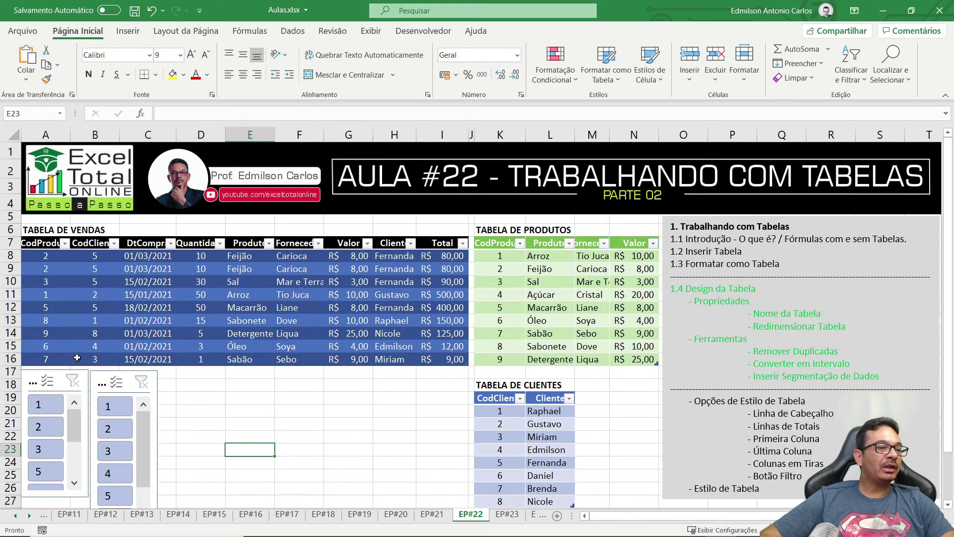
Step: Filter the sales table with the CodProduto slicer by codes 1, 2 and 3, one at a time
{"action": "left_click", "coordinate": [40, 407]}
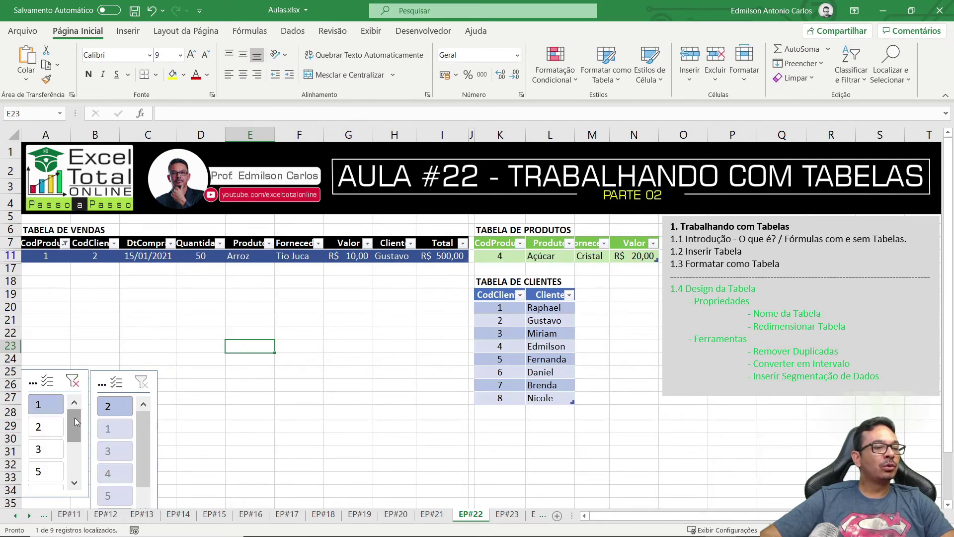
{"action": "left_click", "coordinate": [46, 430]}
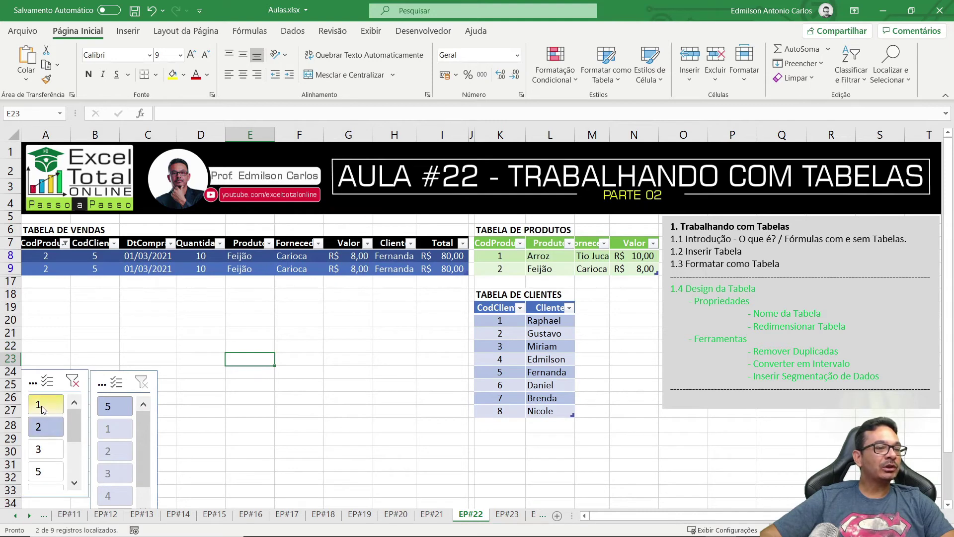
{"action": "left_click", "coordinate": [45, 455]}
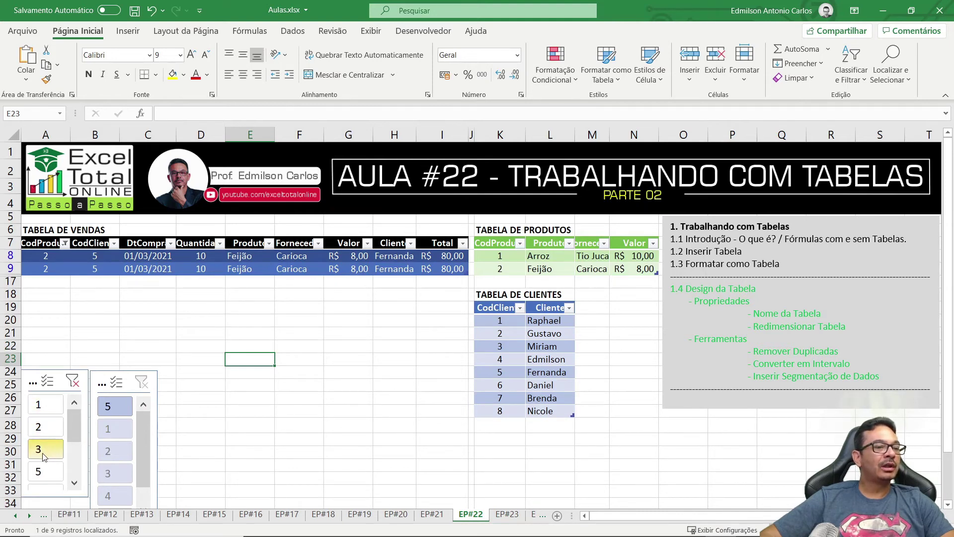
Step: Filter the sales table by product codes 1, 2 and 3 together in the CodProduto slicer, and clear that filter
{"action": "left_click", "coordinate": [41, 406]}
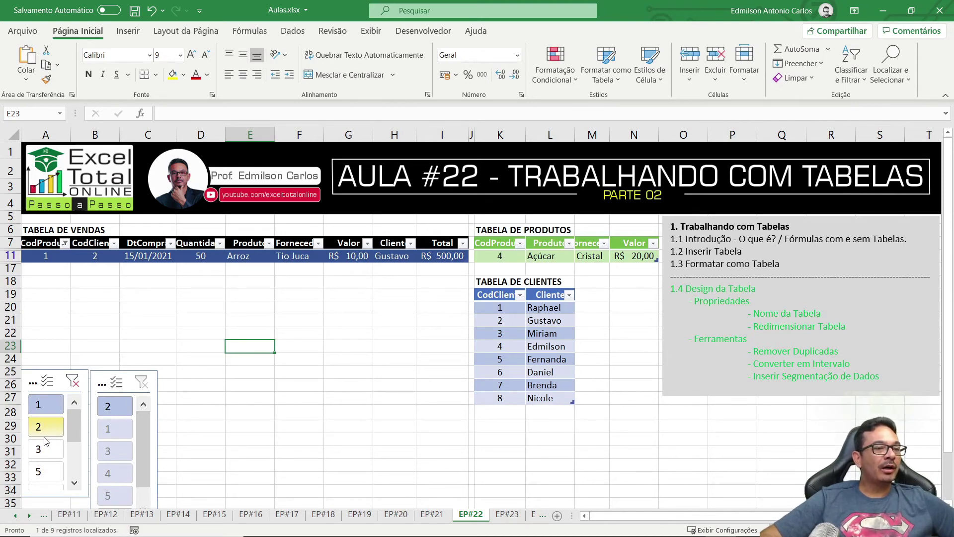
{"action": "left_click", "coordinate": [38, 431], "text": "ctrl"}
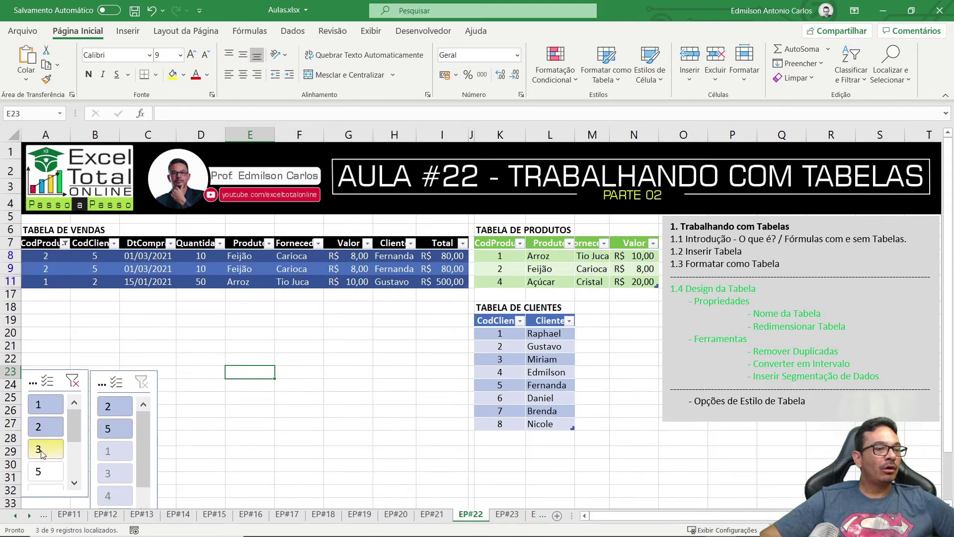
{"action": "left_click", "coordinate": [53, 453], "text": "ctrl"}
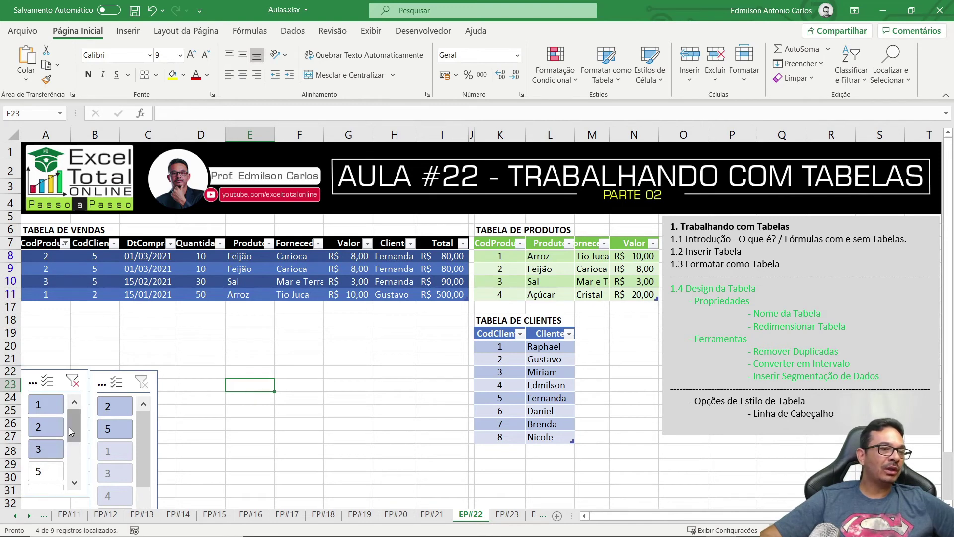
{"action": "left_click", "coordinate": [74, 386]}
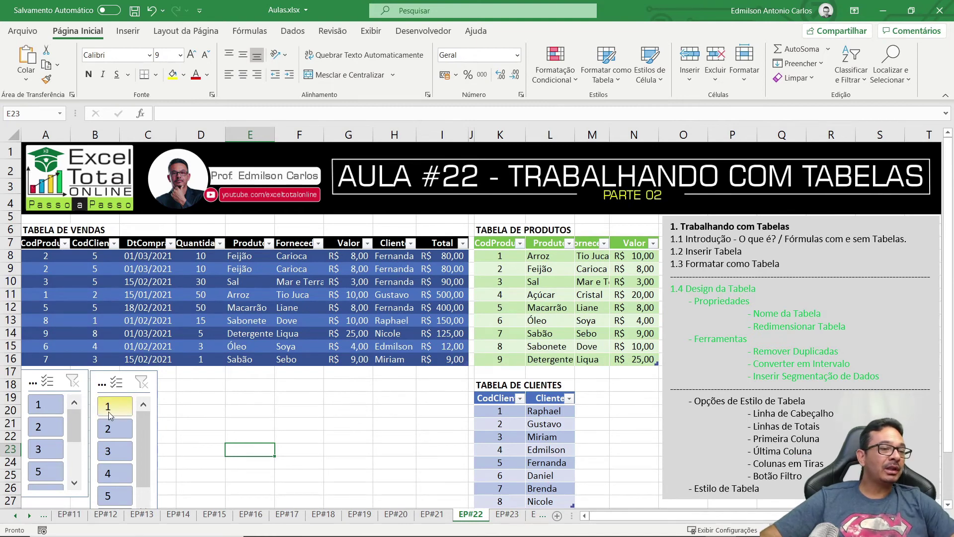
Step: Widen the CodCliente slicer and filter the sales table by client codes 1, 2 and 3, one at a time
{"action": "left_click", "coordinate": [156, 399]}
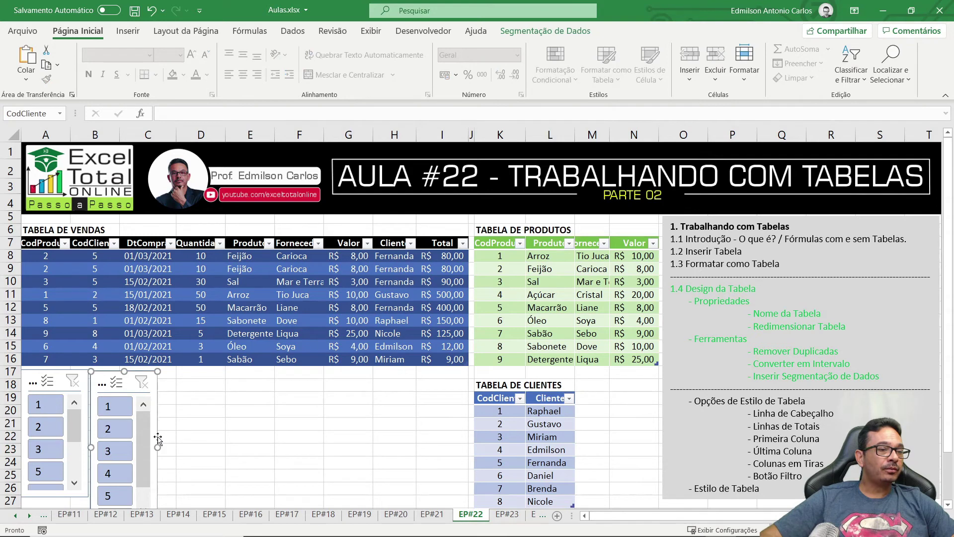
{"action": "left_click_drag", "start_coordinate": [159, 450], "coordinate": [191, 450]}
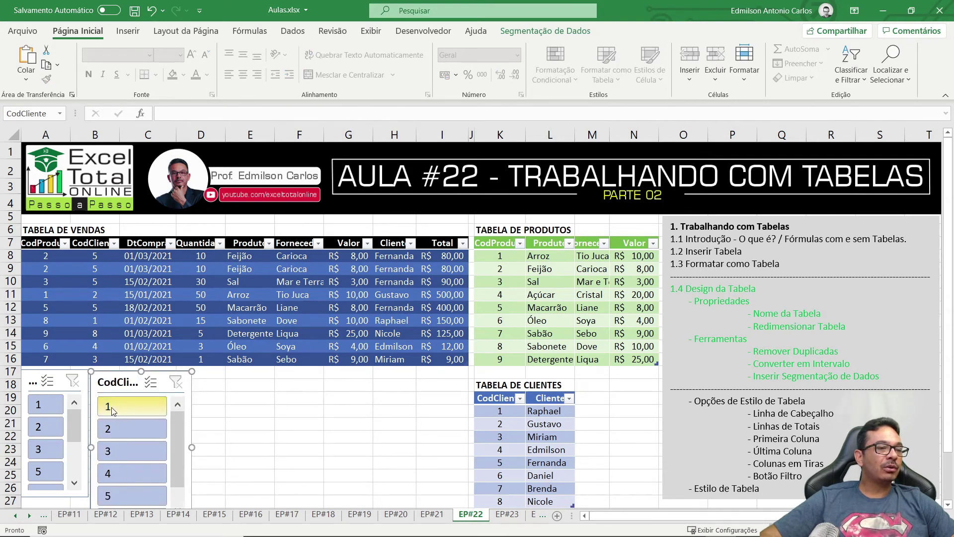
{"action": "left_click", "coordinate": [114, 413]}
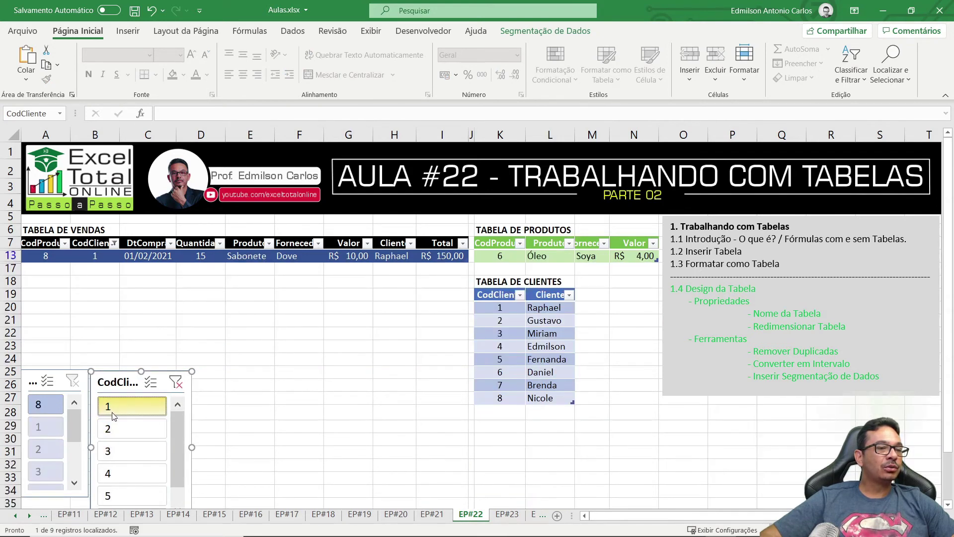
{"action": "left_click", "coordinate": [119, 437]}
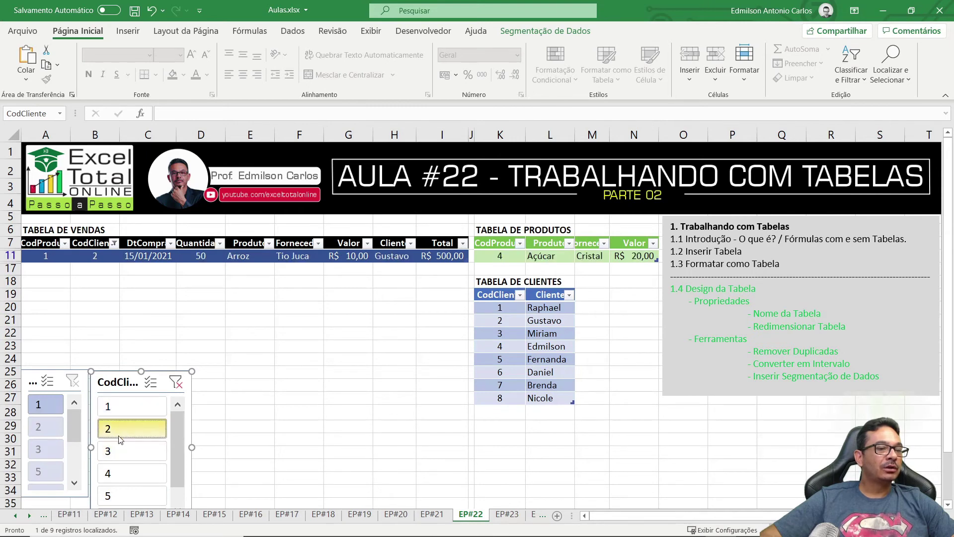
{"action": "left_click", "coordinate": [123, 461]}
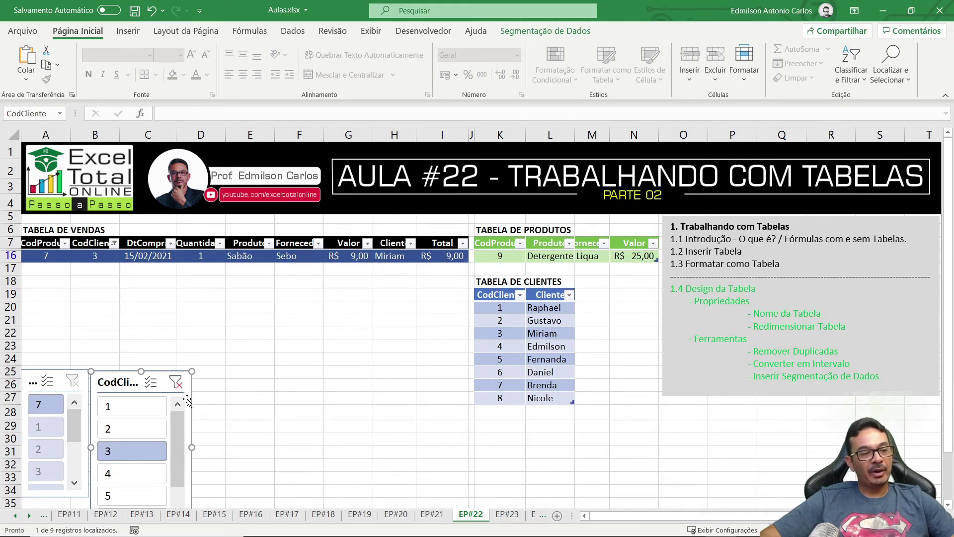
Step: Delete the CodCliente and CodProduto slicers and clear the remaining CodCliente column filter from the sales table
{"action": "key", "text": "Delete"}
{"action": "left_click", "coordinate": [86, 383]}
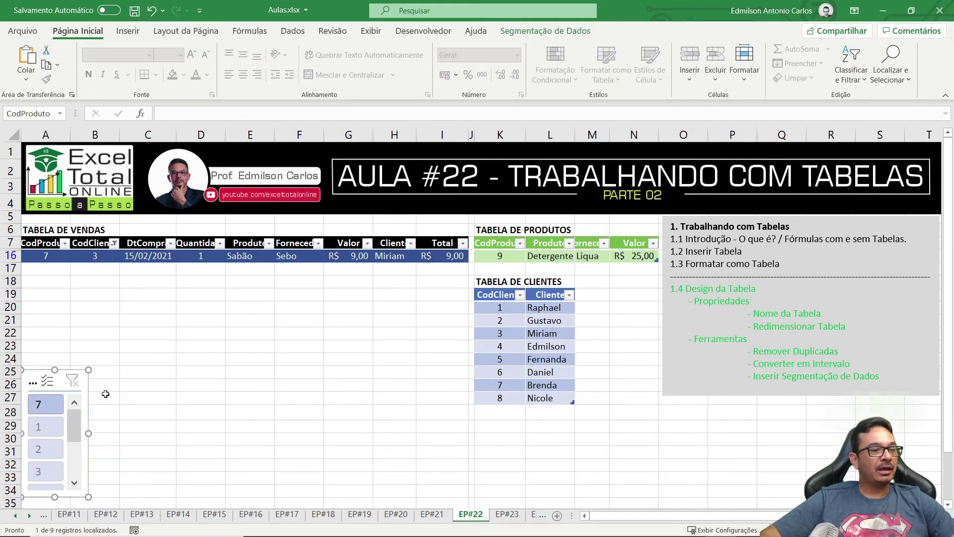
{"action": "key", "text": "Delete"}
{"action": "left_click", "coordinate": [182, 257]}
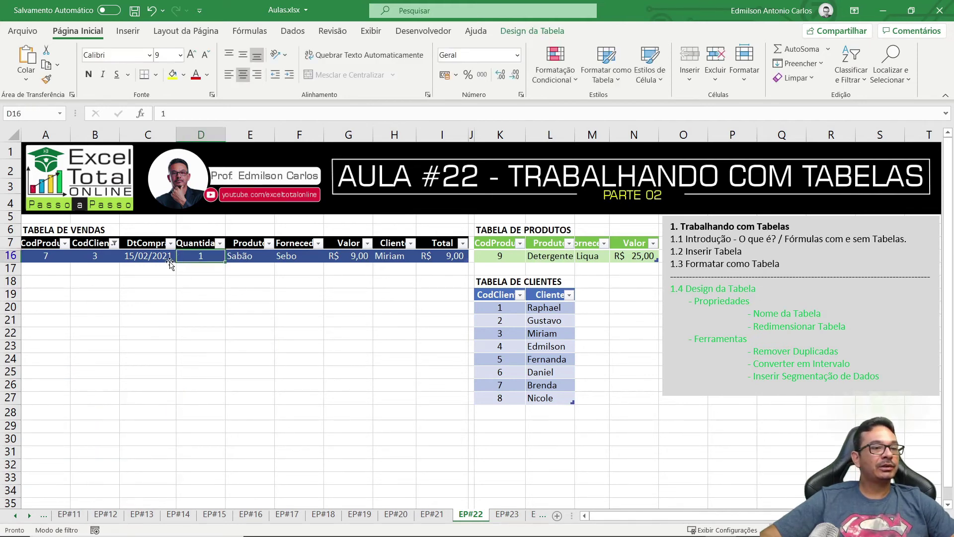
{"action": "left_click", "coordinate": [113, 242]}
{"action": "left_click", "coordinate": [55, 326]}
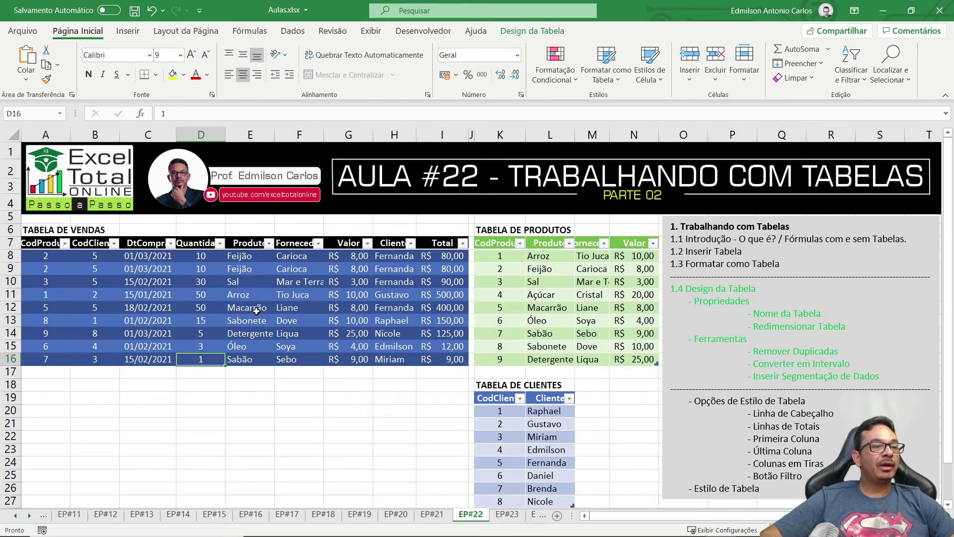
Step: Insert a slicer for the Cliente field of the sales table
{"action": "left_click", "coordinate": [294, 334]}
{"action": "left_click", "coordinate": [532, 31]}
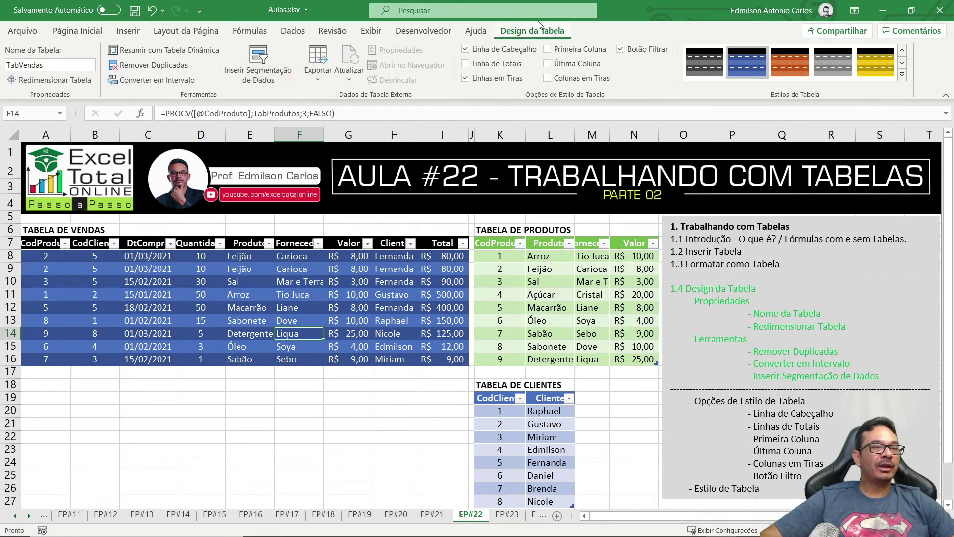
{"action": "left_click", "coordinate": [260, 60]}
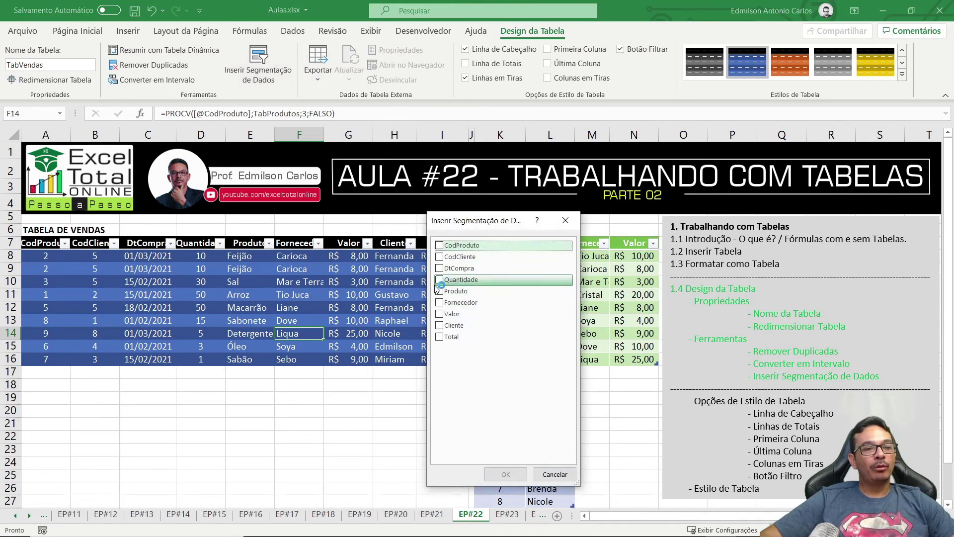
{"action": "left_click", "coordinate": [440, 326]}
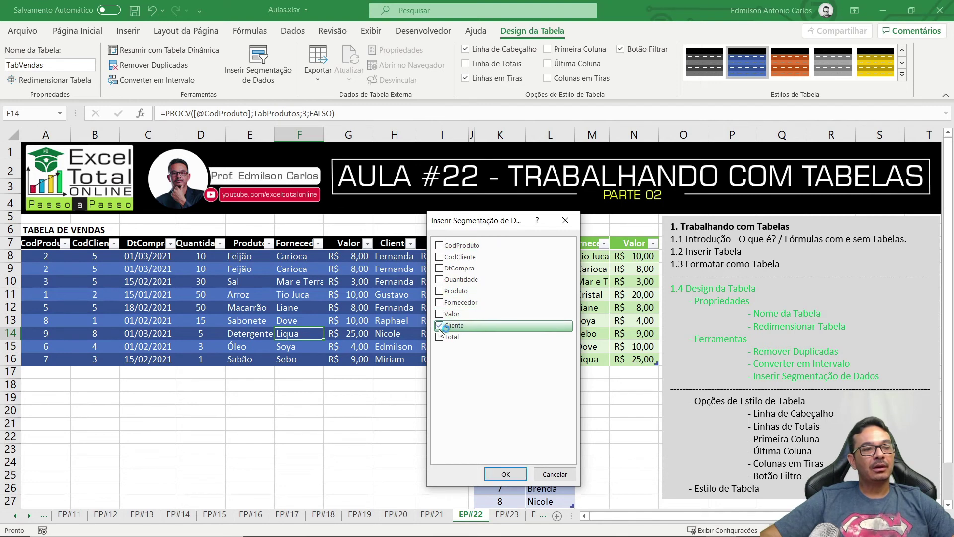
{"action": "left_click", "coordinate": [506, 474]}
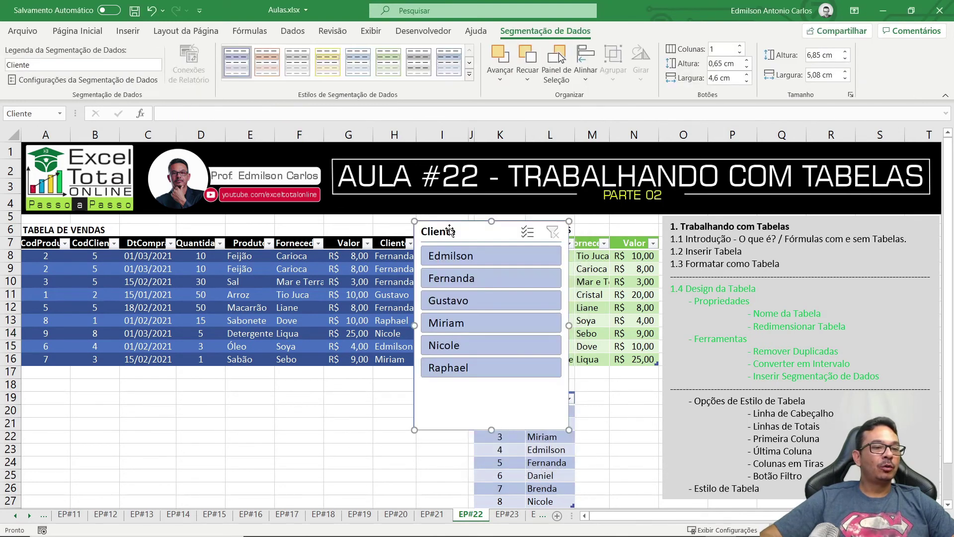
Step: Place the Cliente slicer below the sales table at column A and resize it to about 6.8 cm wide and 4.1 cm high
{"action": "left_click_drag", "start_coordinate": [453, 231], "coordinate": [100, 370]}
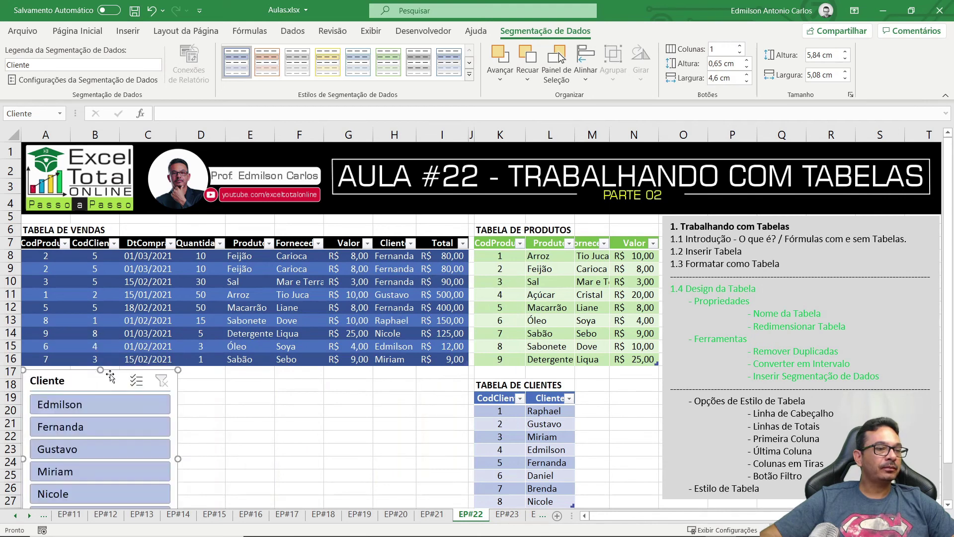
{"action": "left_click", "coordinate": [137, 385]}
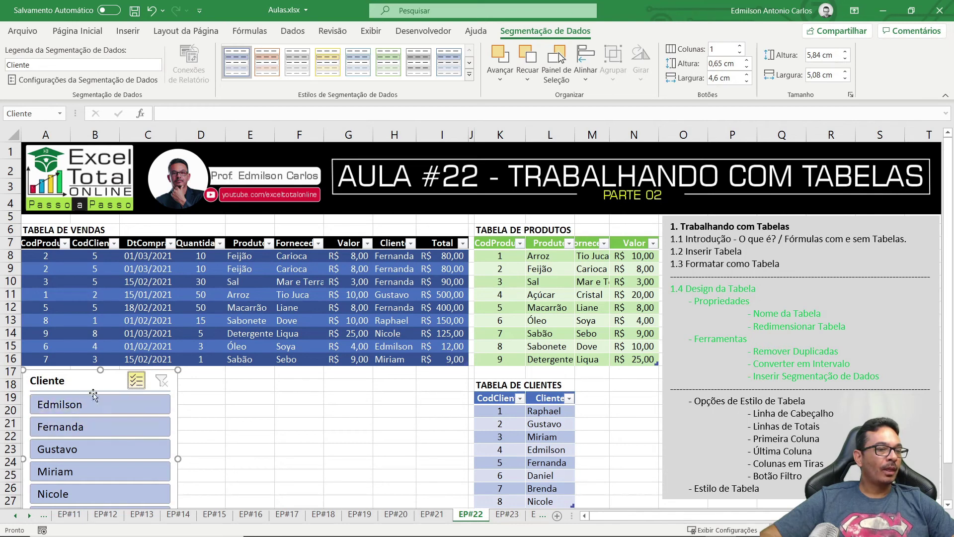
{"action": "left_click_drag", "start_coordinate": [178, 459], "coordinate": [232, 459]}
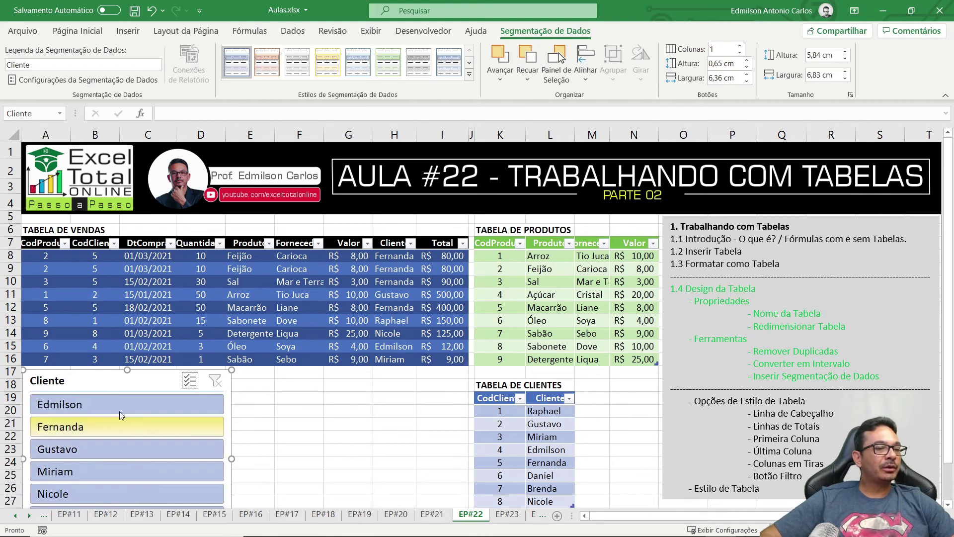
{"action": "left_click_drag", "start_coordinate": [127, 370], "coordinate": [94, 387]}
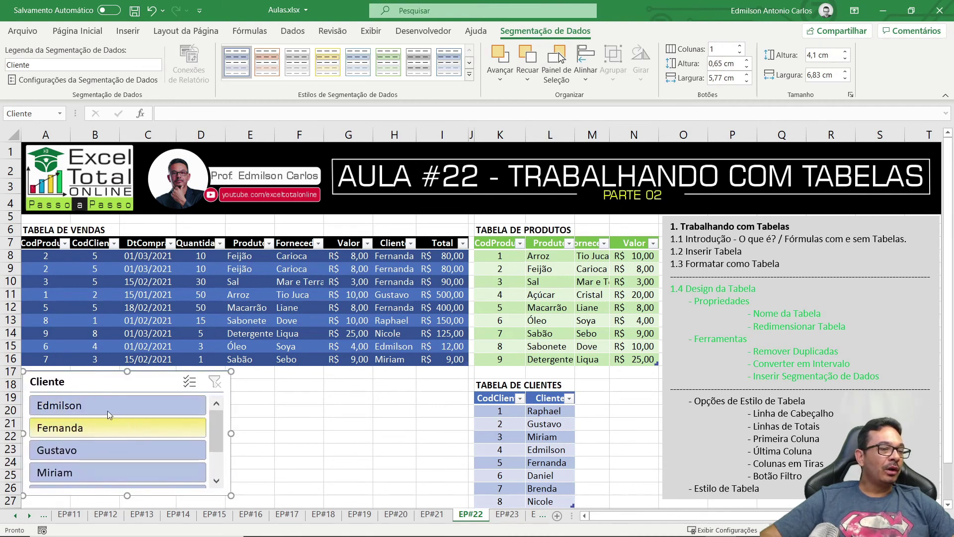
Step: Filter the sales table with the Cliente slicer by the third client, by the last client, and by the last three clients together
{"action": "left_click_drag", "start_coordinate": [218, 432], "coordinate": [219, 405]}
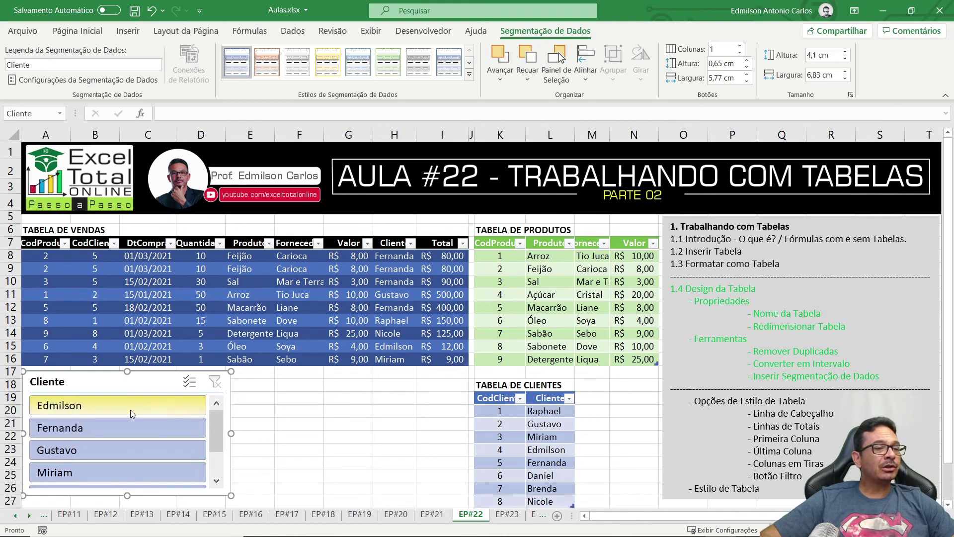
{"action": "left_click", "coordinate": [75, 450]}
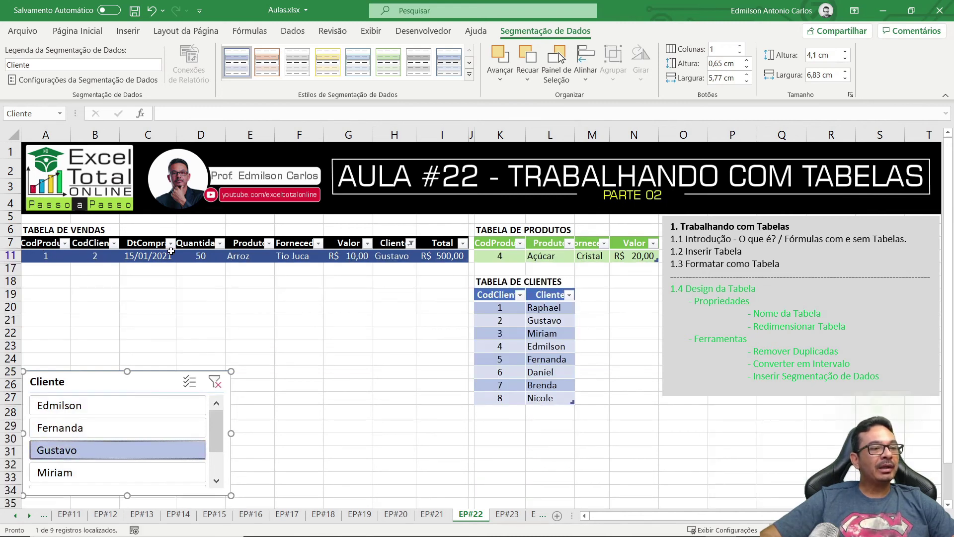
{"action": "left_click_drag", "start_coordinate": [220, 445], "coordinate": [221, 469]}
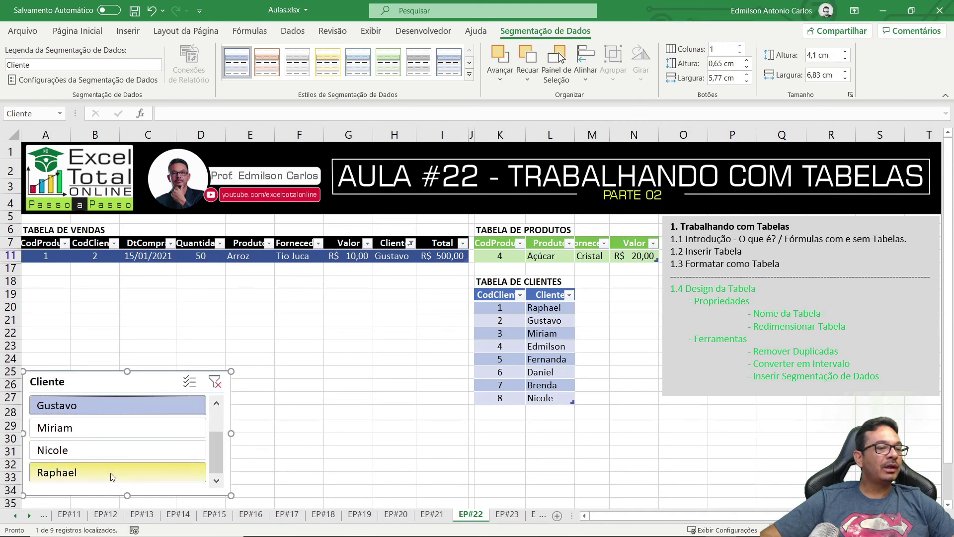
{"action": "left_click", "coordinate": [62, 473]}
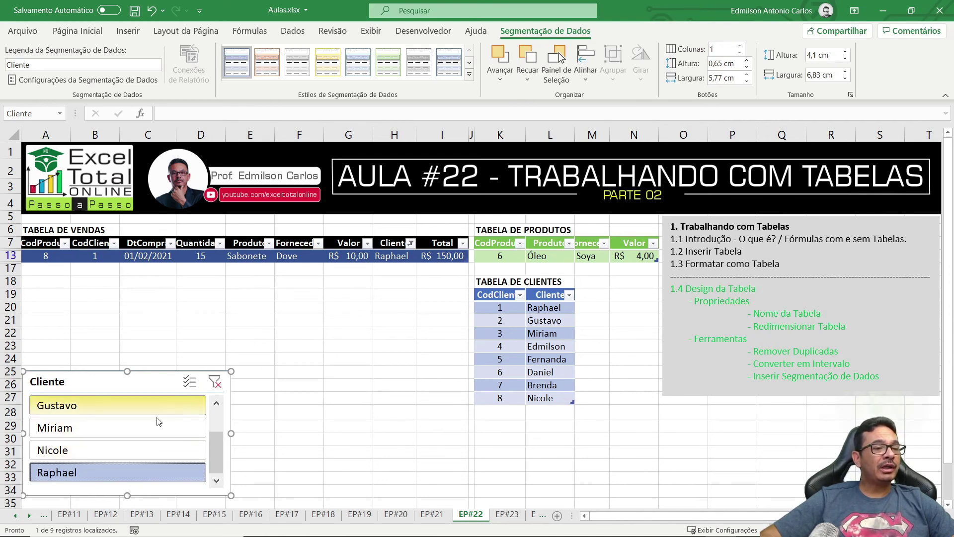
{"action": "left_click", "coordinate": [73, 453], "text": "ctrl"}
{"action": "left_click", "coordinate": [70, 429], "text": "ctrl"}
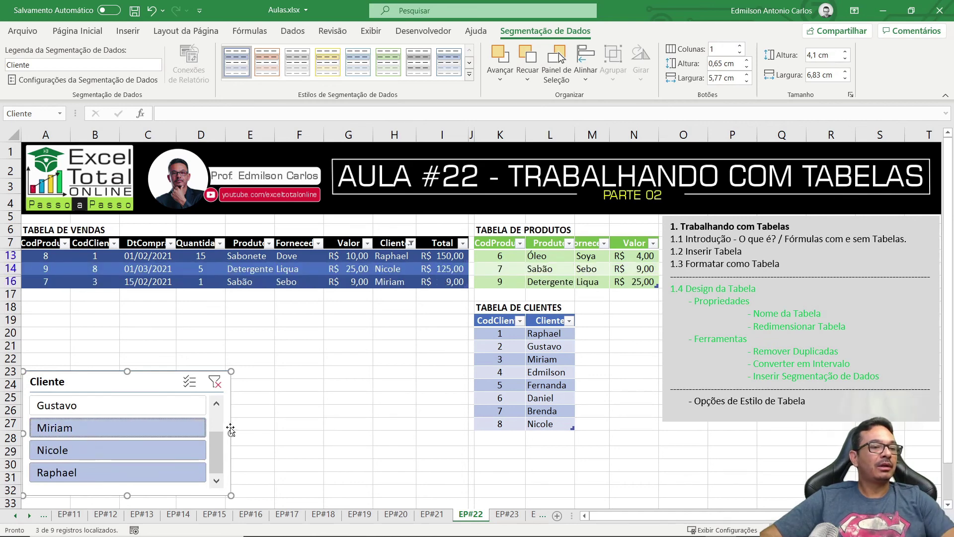